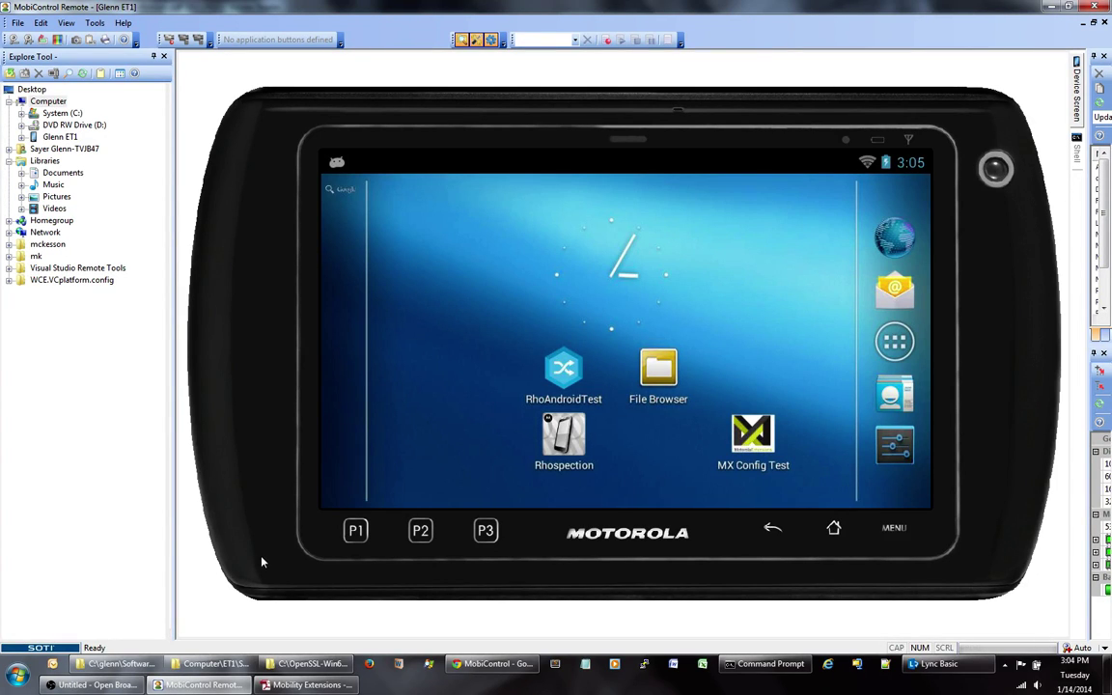
Jump the MDM XML Definitions PDF to page 35, Silent Certificate Installation.
click(307, 685)
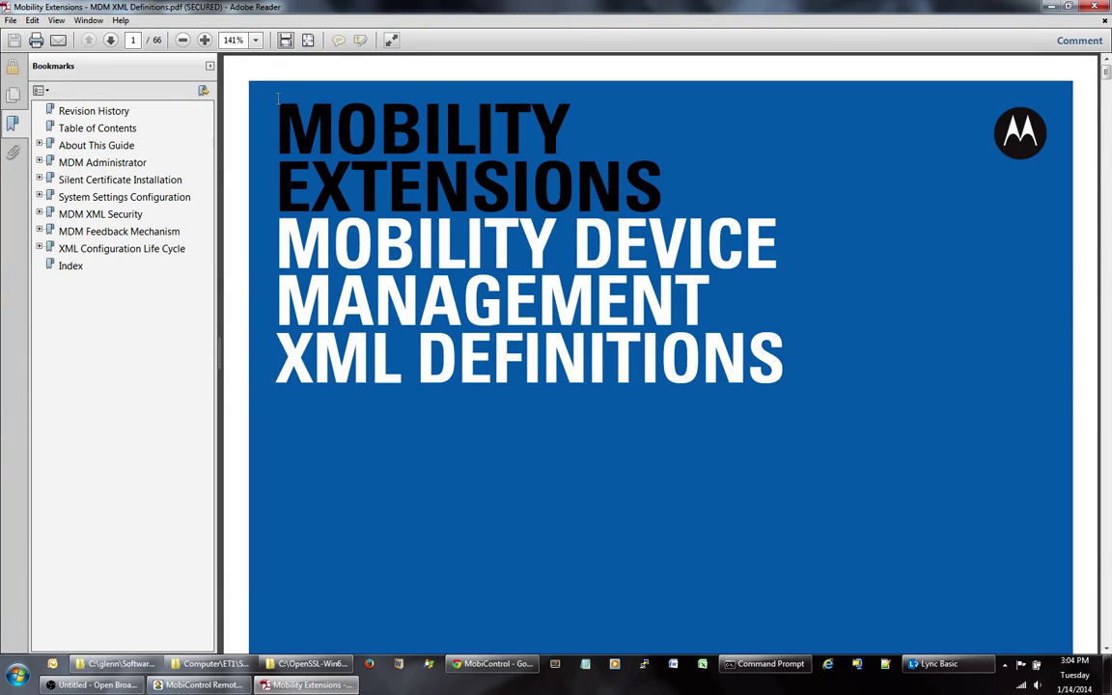
click(134, 40)
text(35)
key(Return)
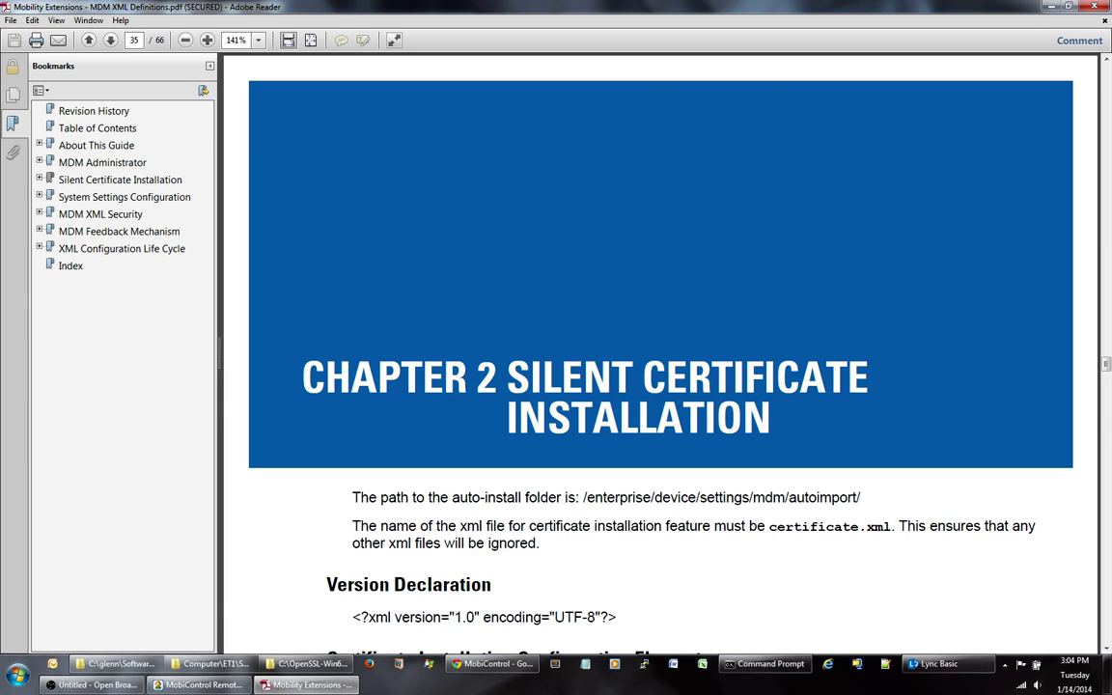
scroll(332, 225, down, 5)
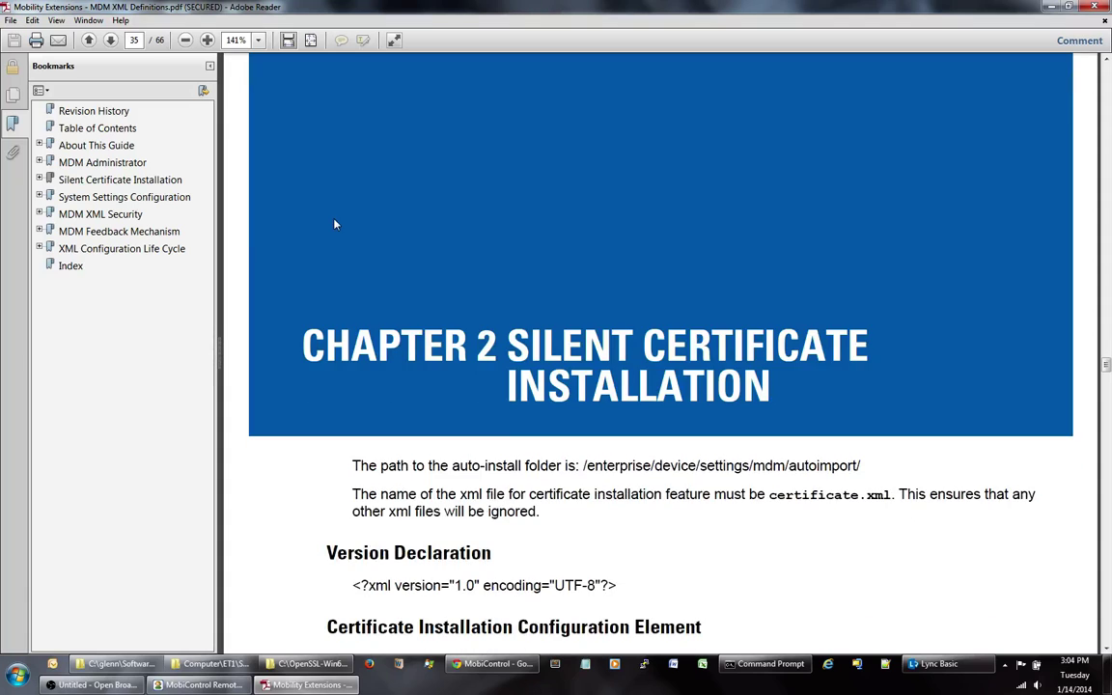
scroll(335, 225, down, 2)
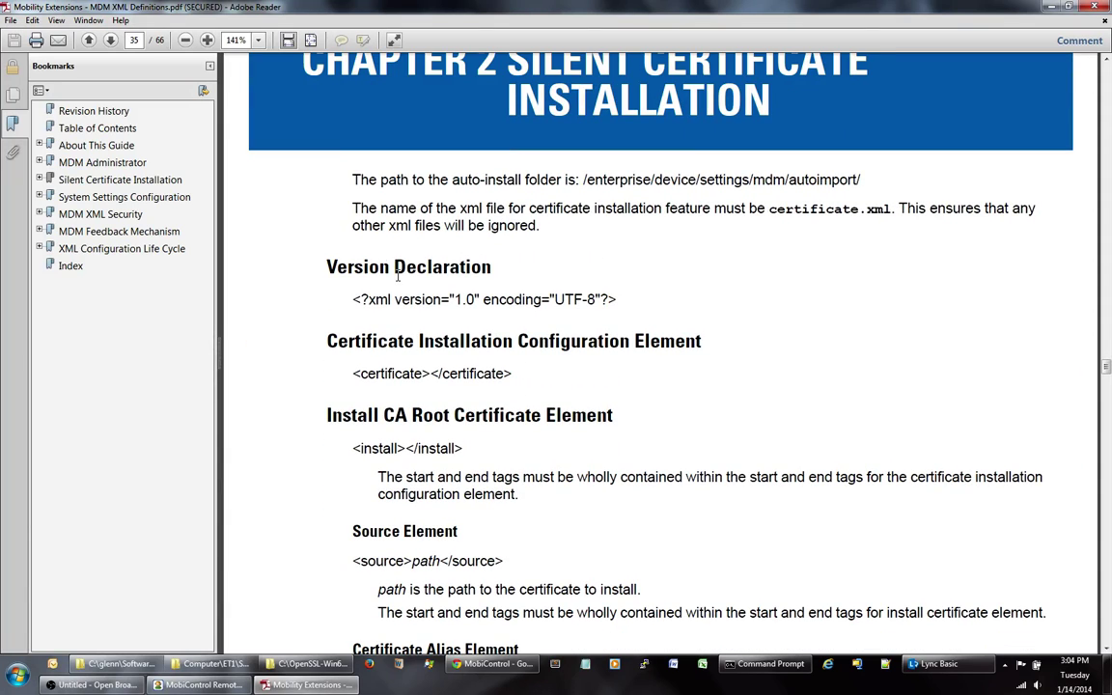
Highlight the certificate.xml file name and the source and alias element definitions, then open ET1's MX folder.
drag(773, 210, 891, 209)
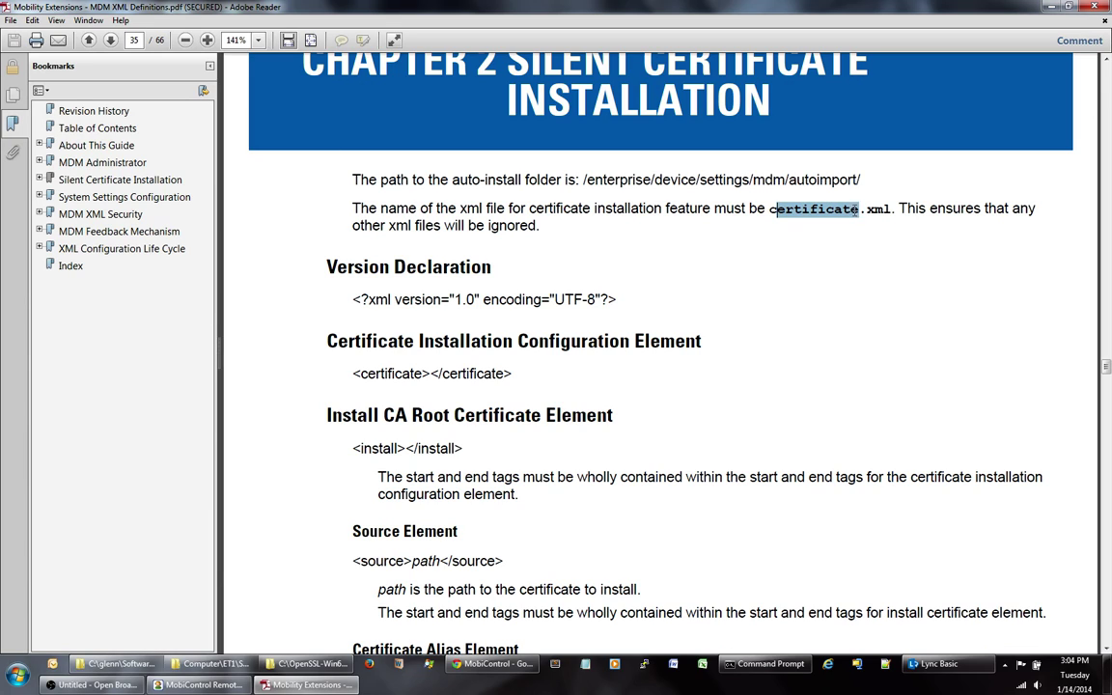
shift+click(774, 218)
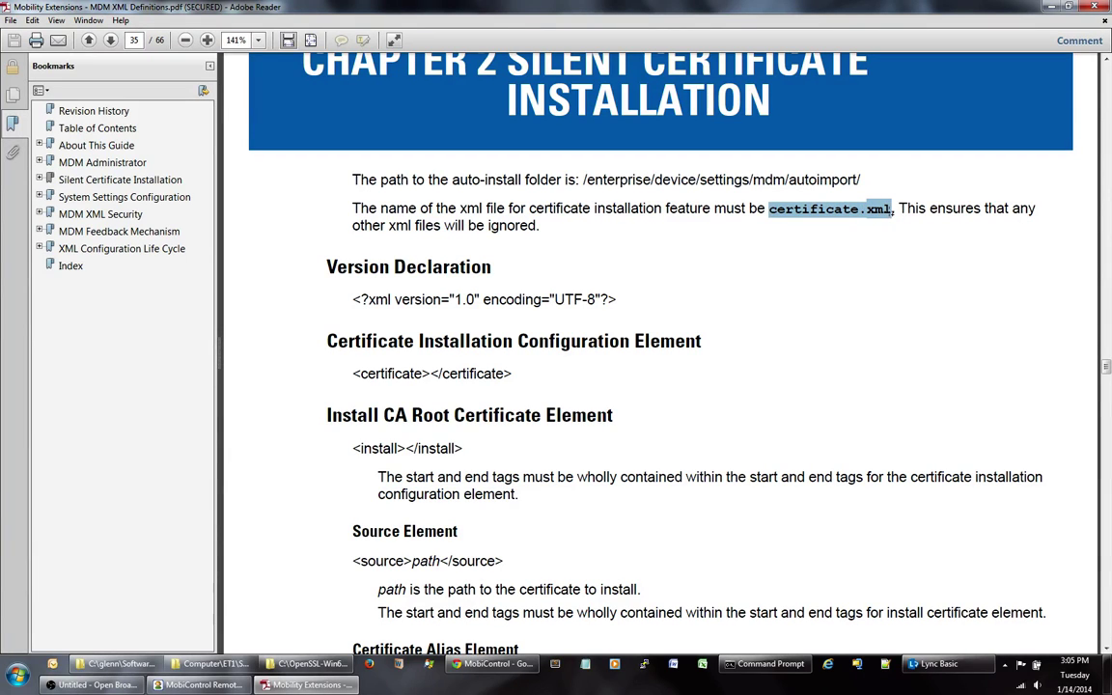
scroll(594, 253, down, 2)
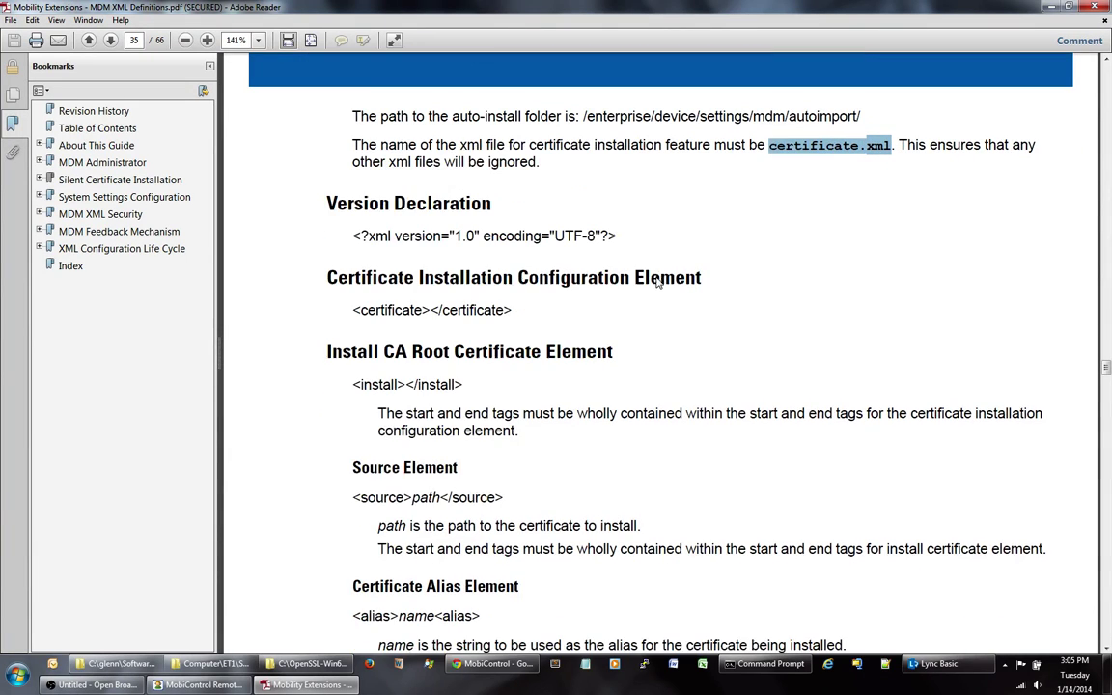
scroll(355, 251, down, 1)
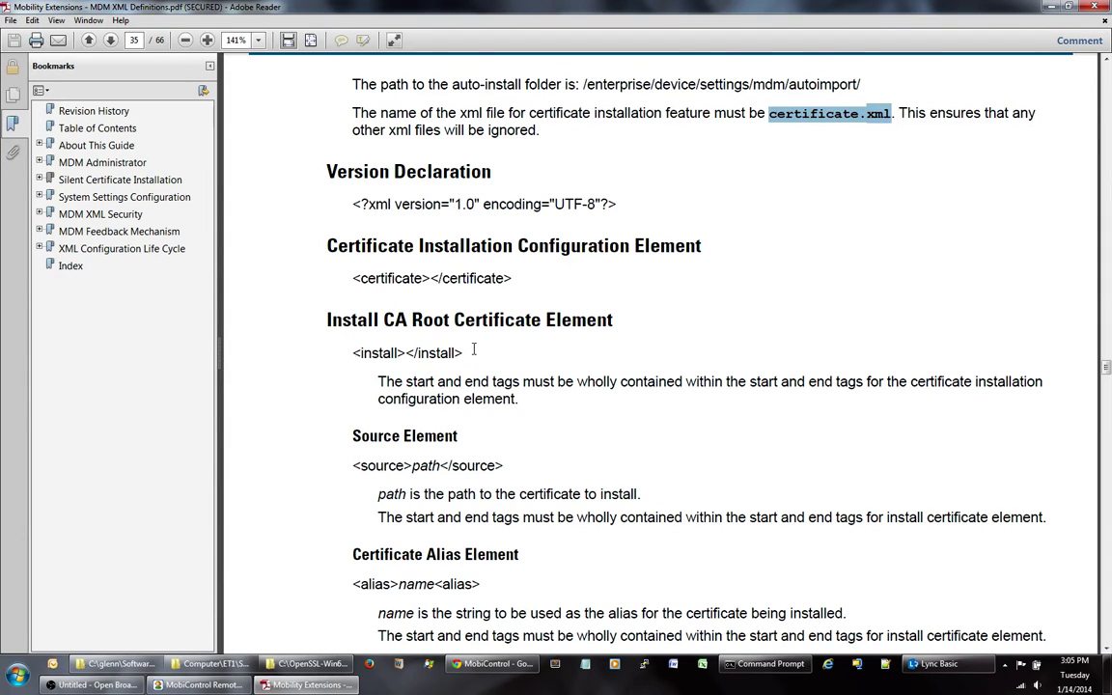
scroll(474, 351, down, 3)
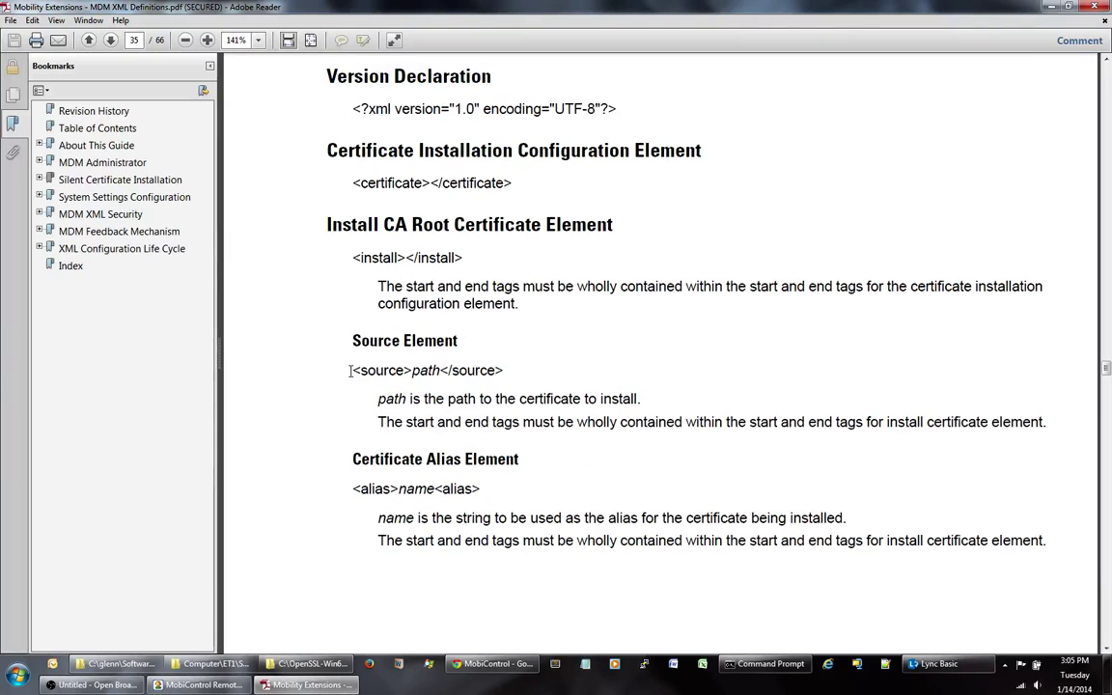
drag(355, 371, 503, 371)
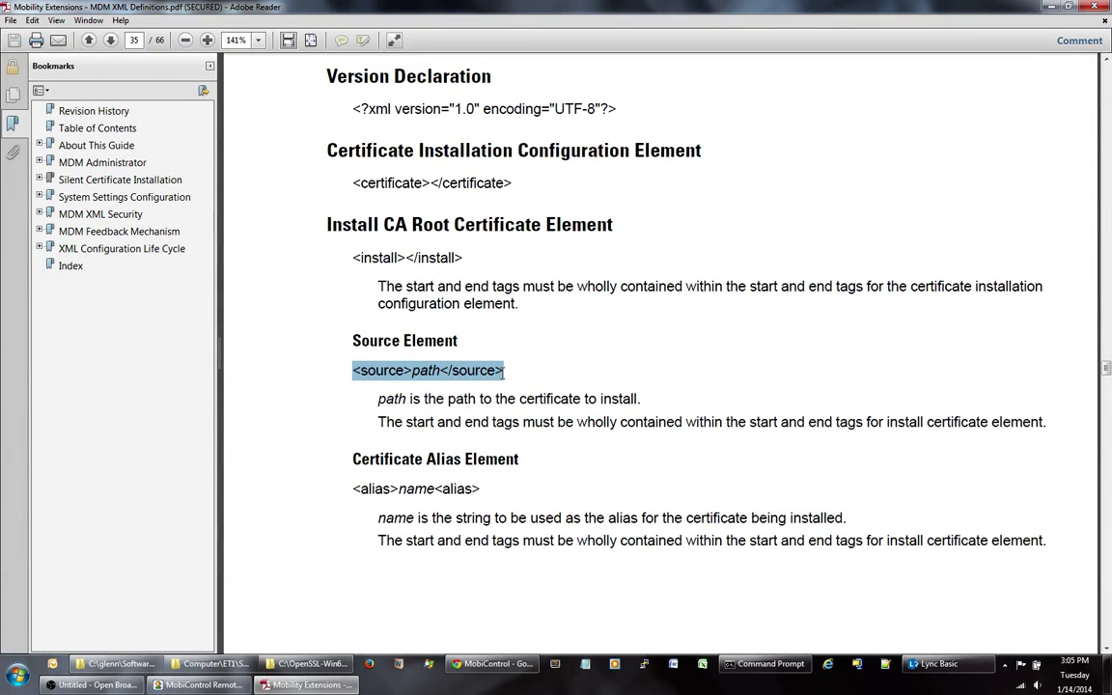
scroll(533, 391, down, 3)
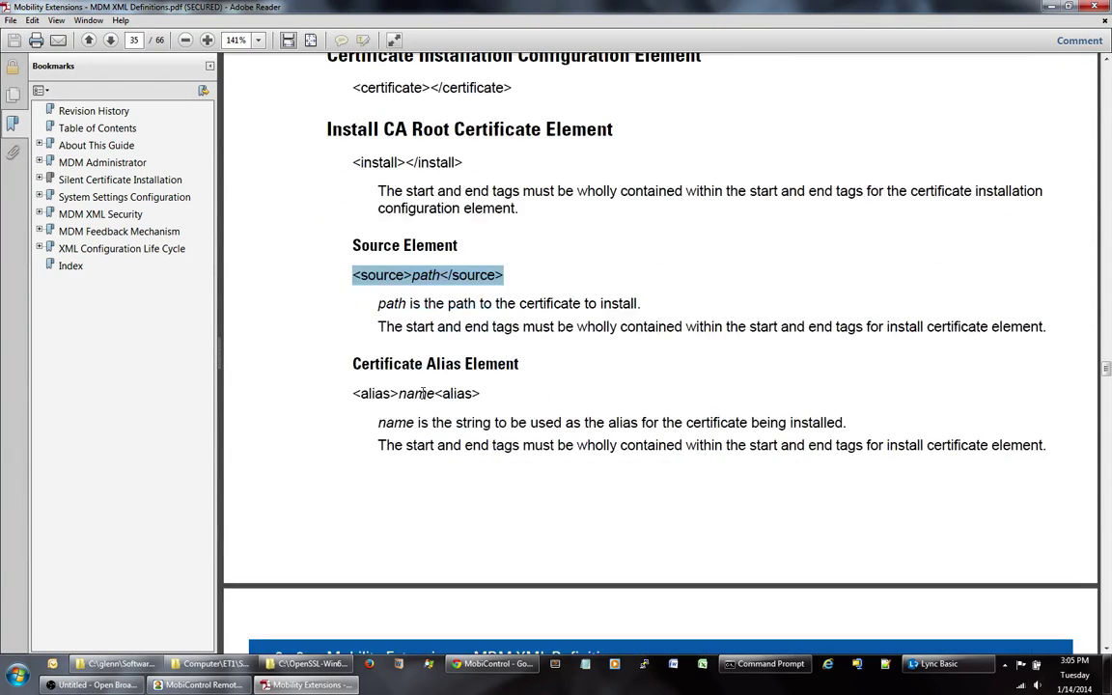
drag(358, 394, 473, 394)
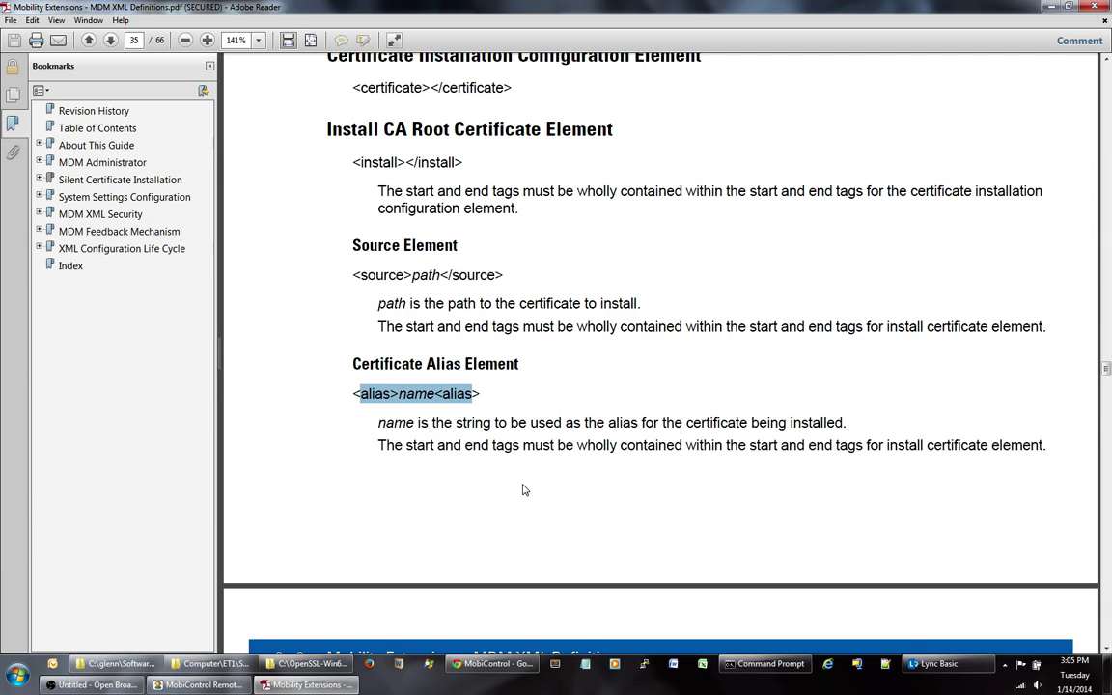
click(203, 665)
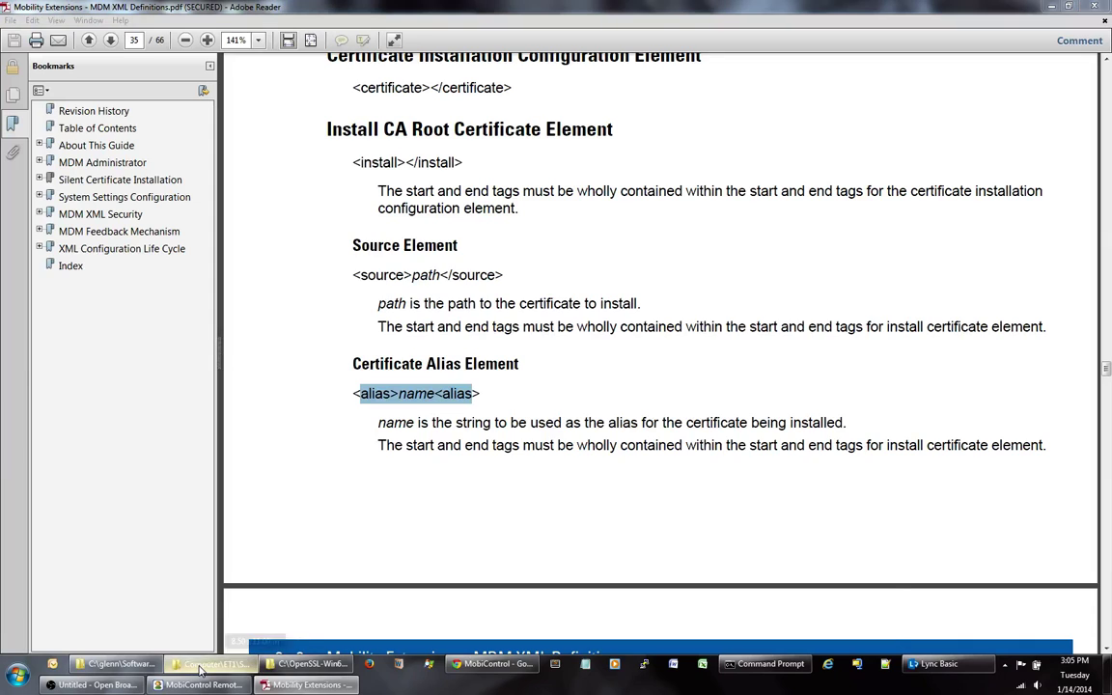
Open certificate.xml from the local MX folder in Notepad++.
click(121, 665)
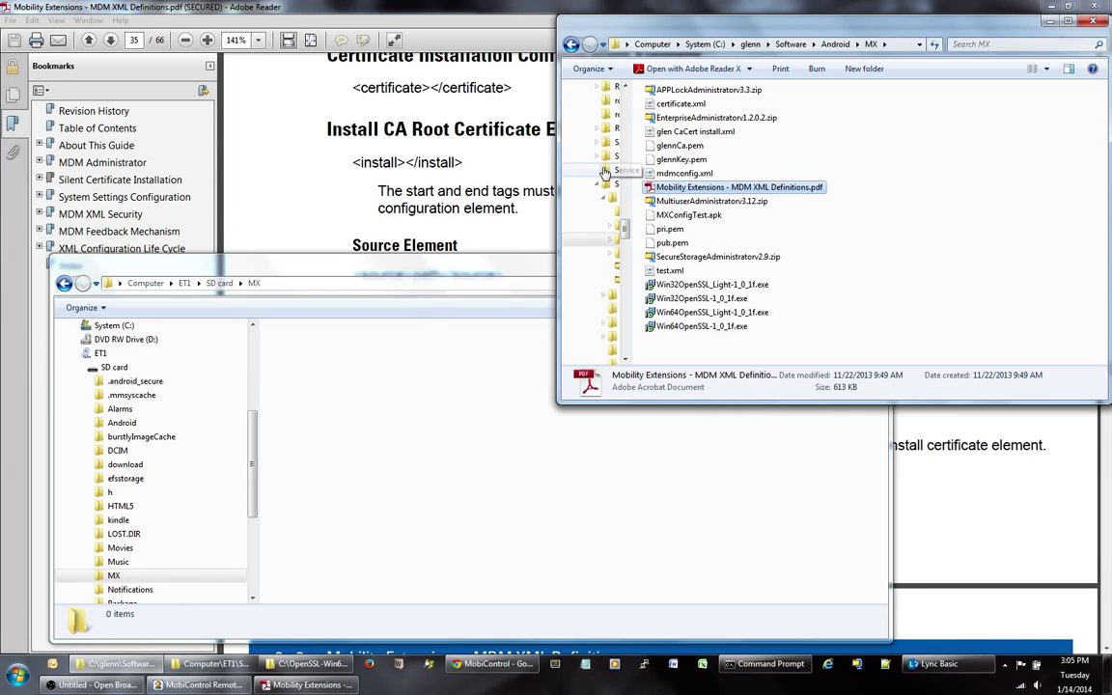
right_click(668, 104)
click(681, 141)
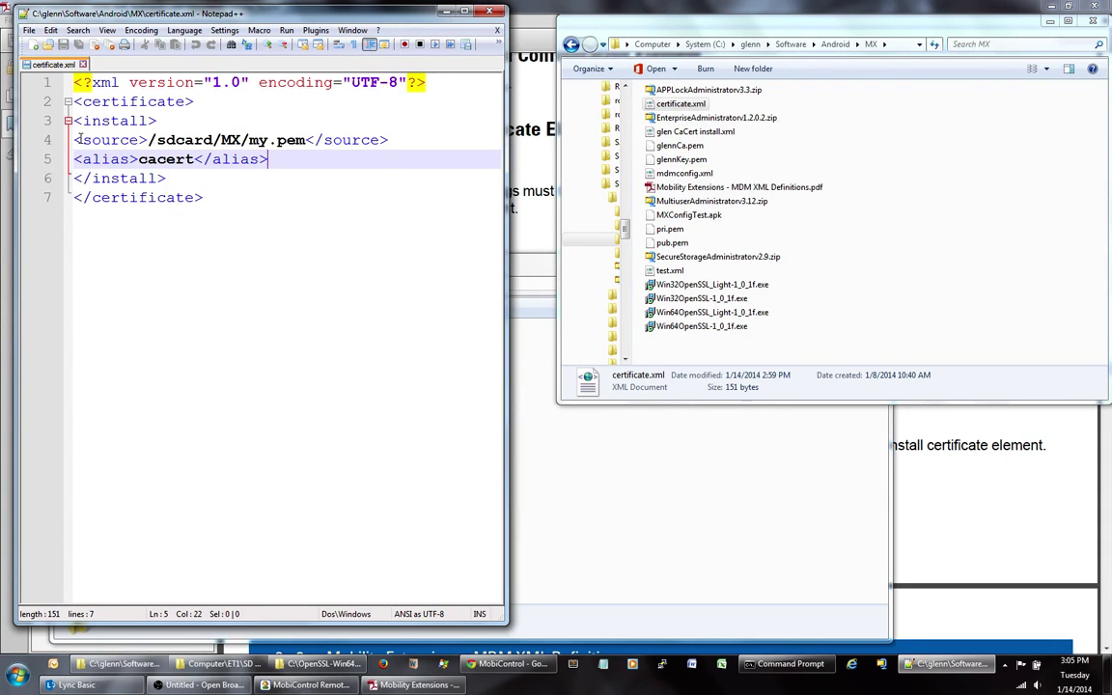
Change the source file to /sdcard/MX/pub.pem and the alias from cacert to pubcert.
click(83, 140)
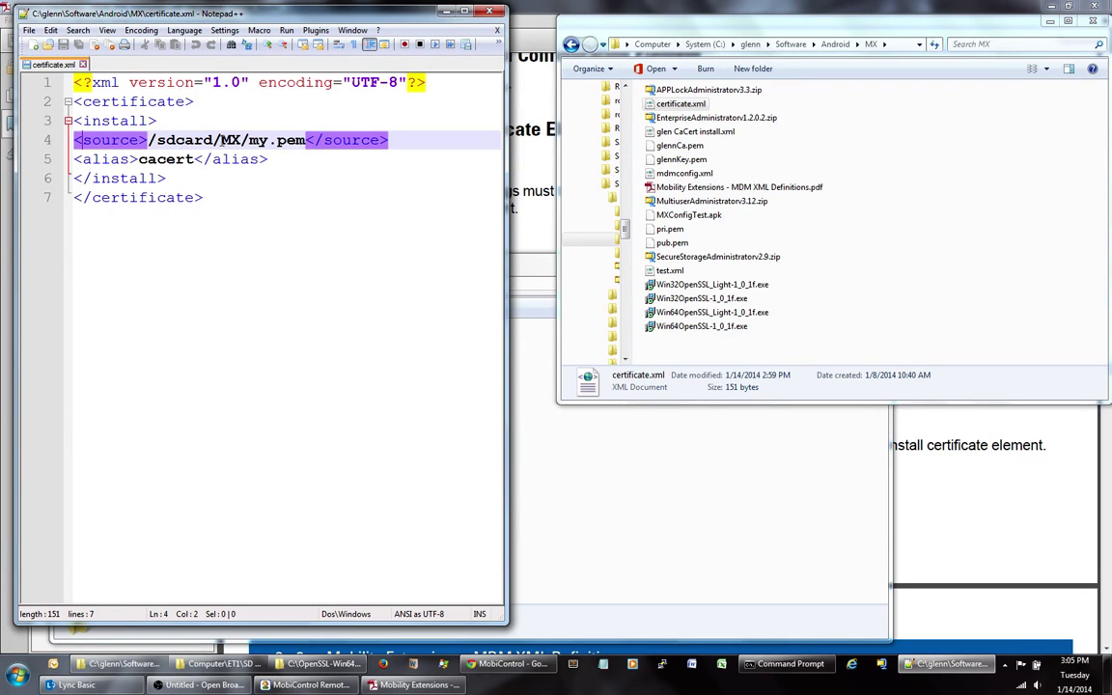
click(268, 140)
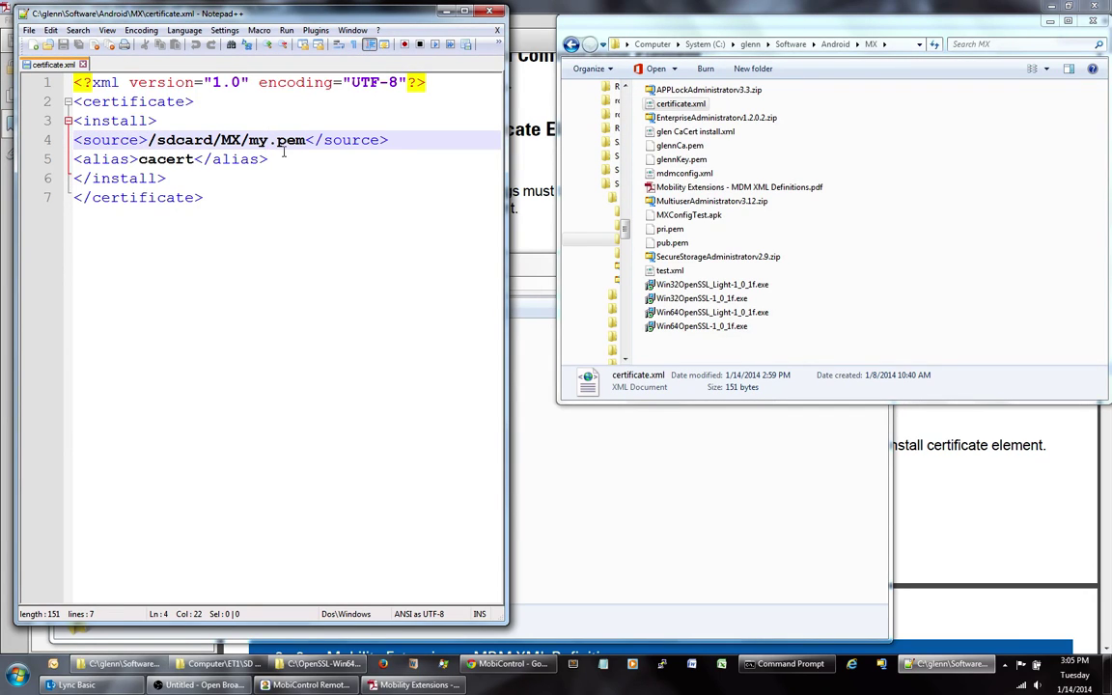
key(BackSpace)
key(BackSpace)
text(pu)
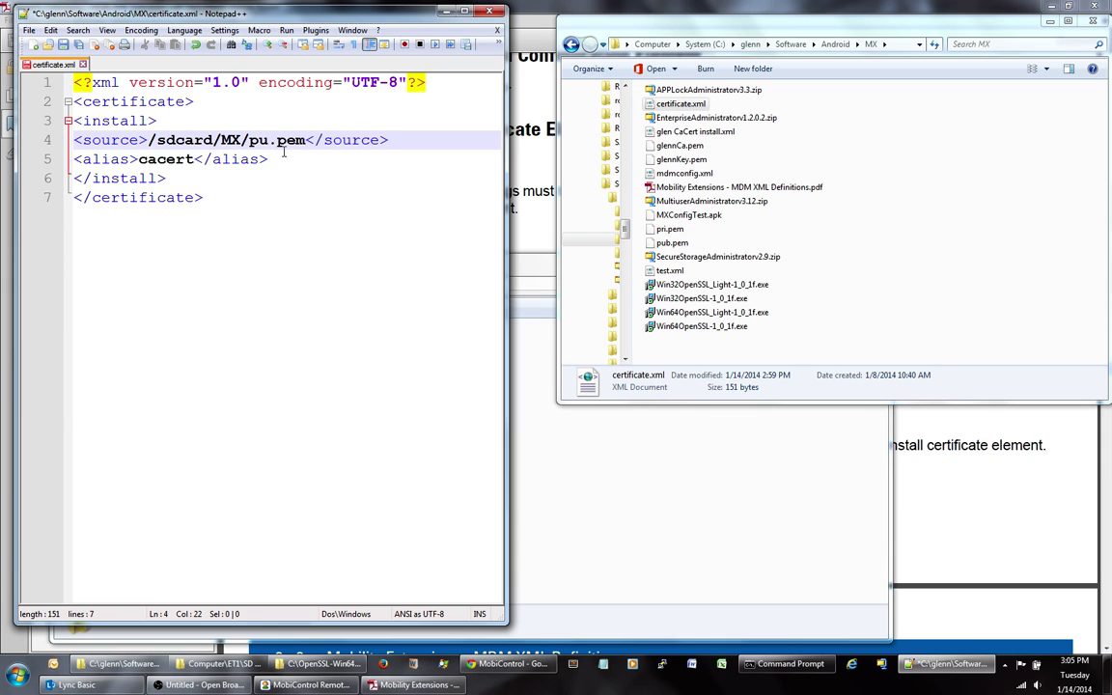
text(b)
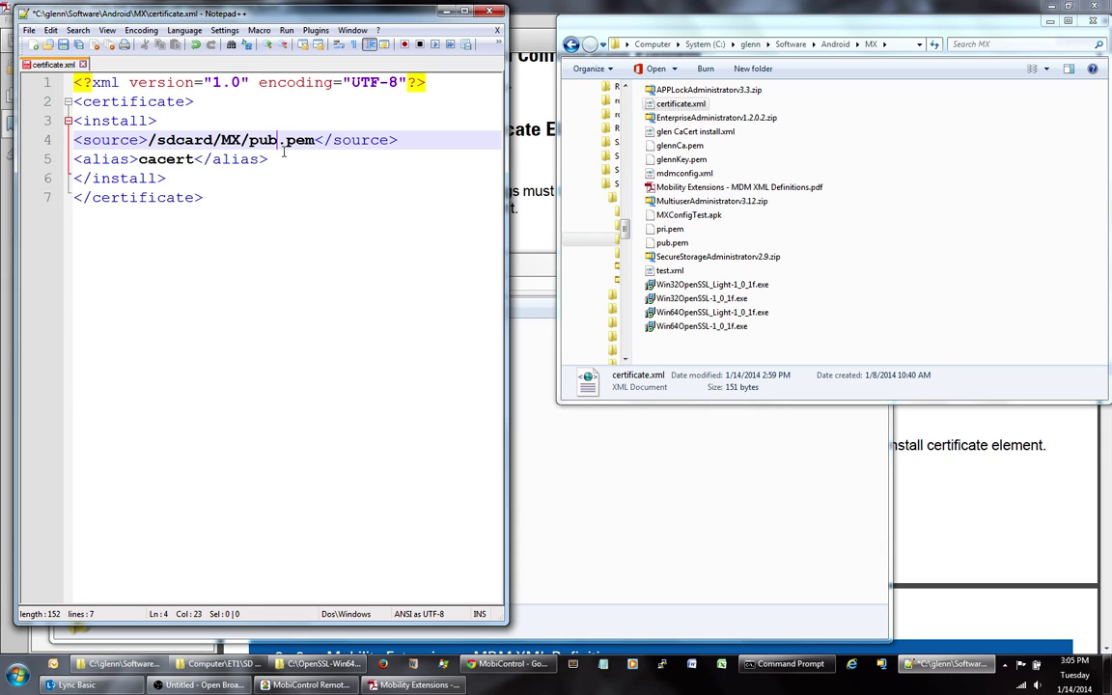
click(155, 160)
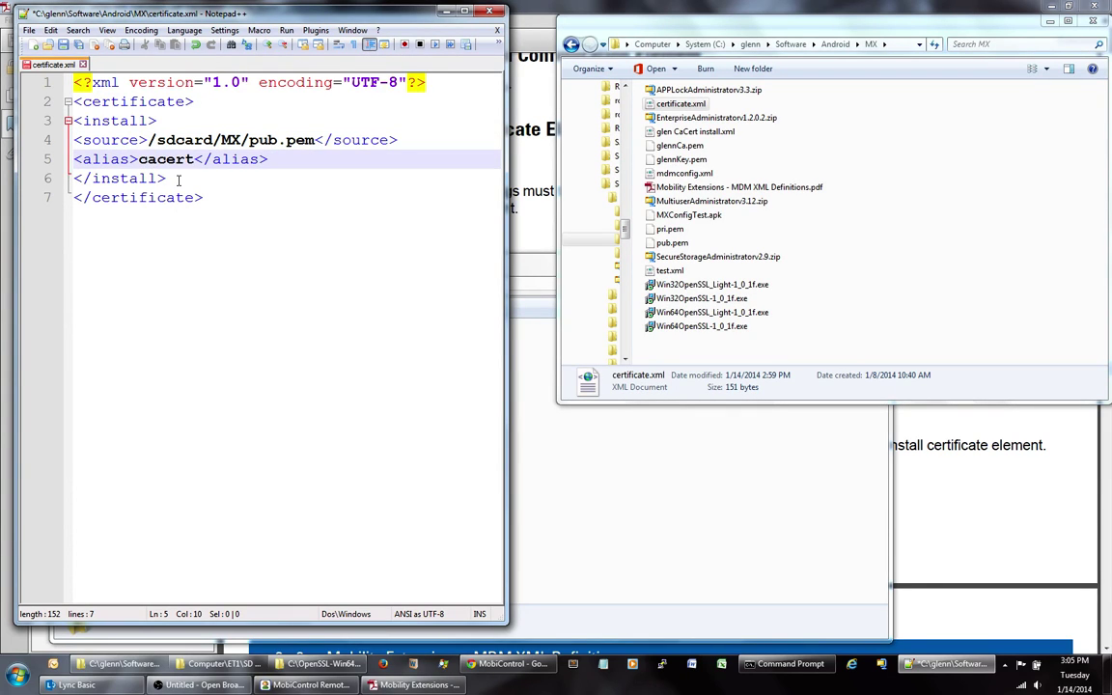
key(BackSpace)
key(BackSpace)
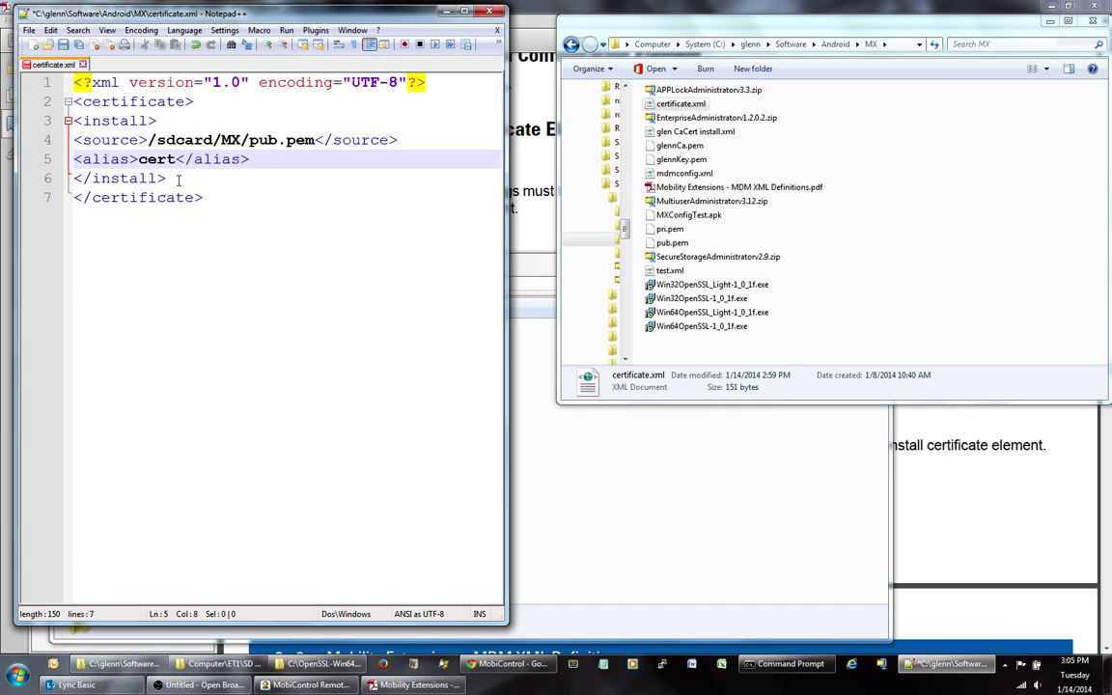
text(pub)
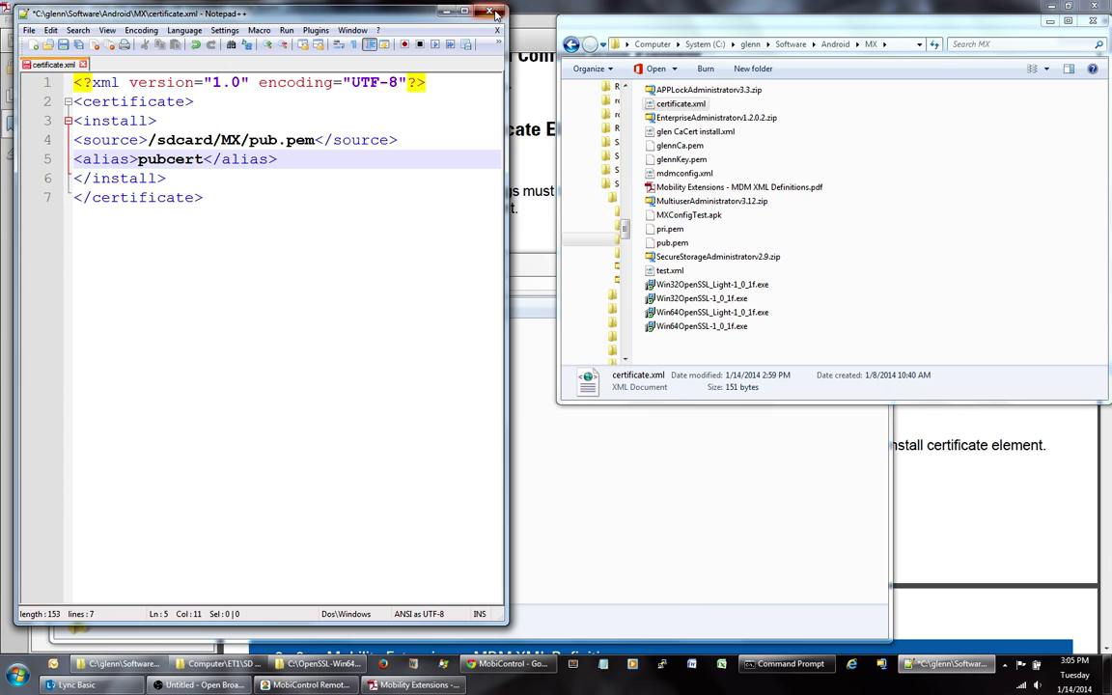
Save and close certificate.xml, then show the MX folder on the ET1 SD card.
click(490, 10)
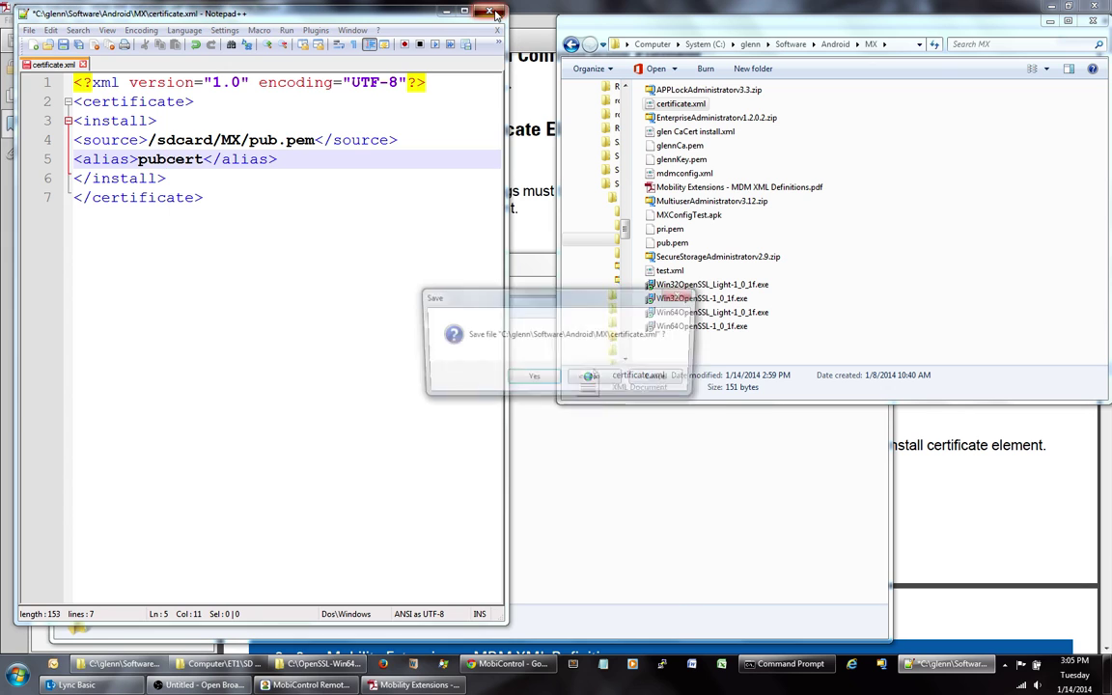
click(534, 381)
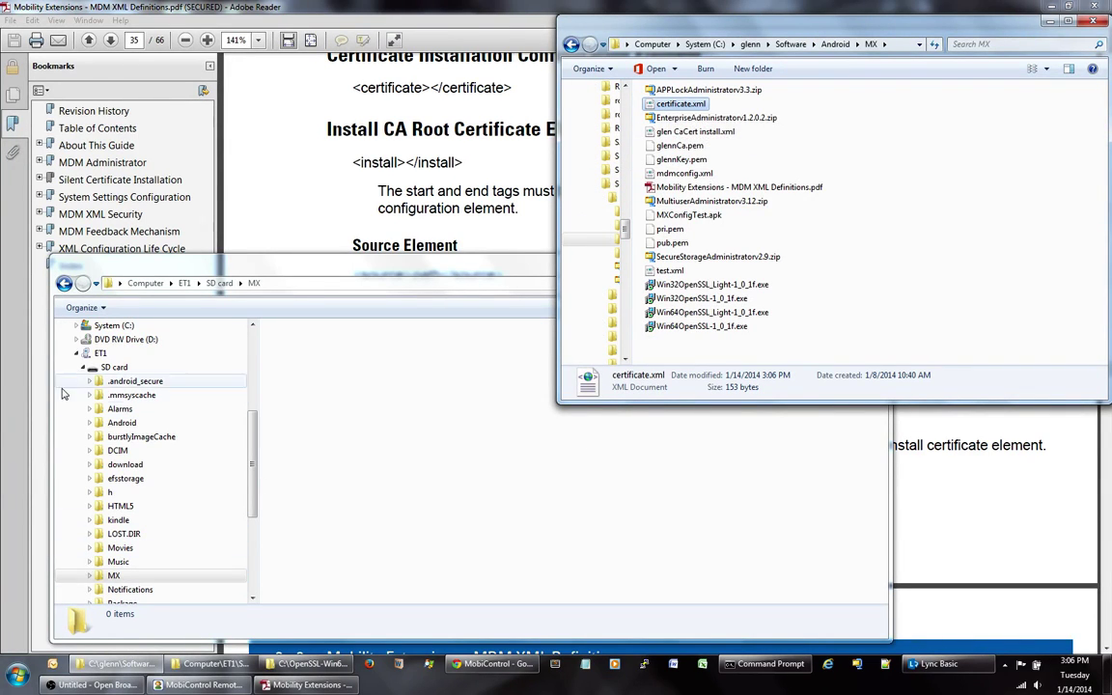
click(115, 371)
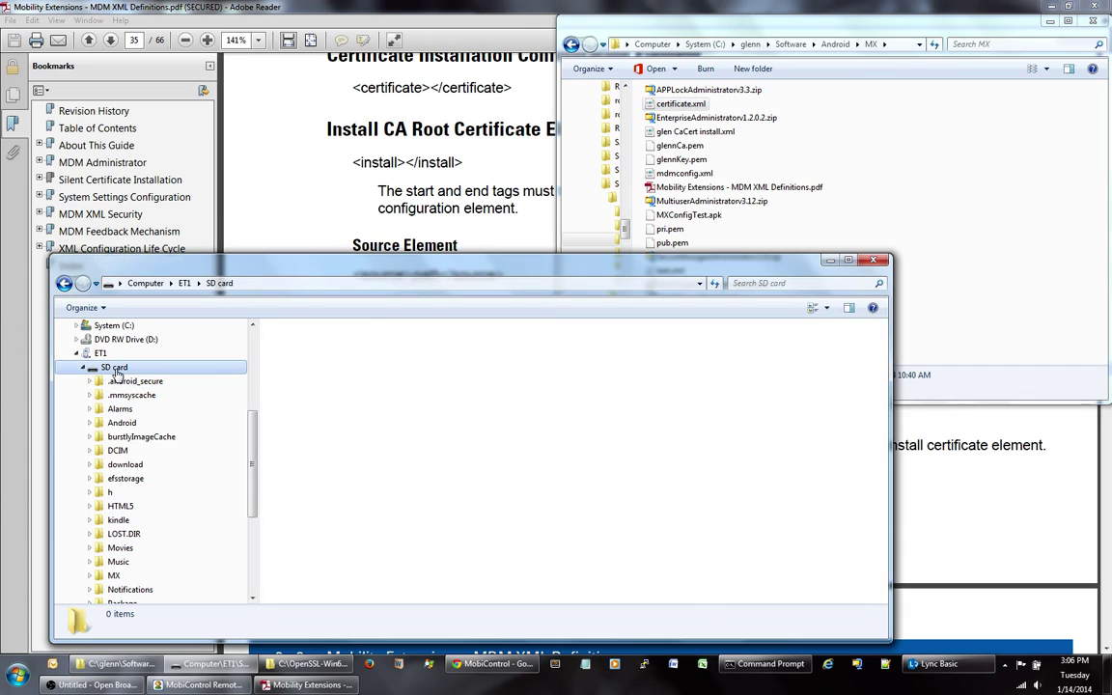
click(113, 575)
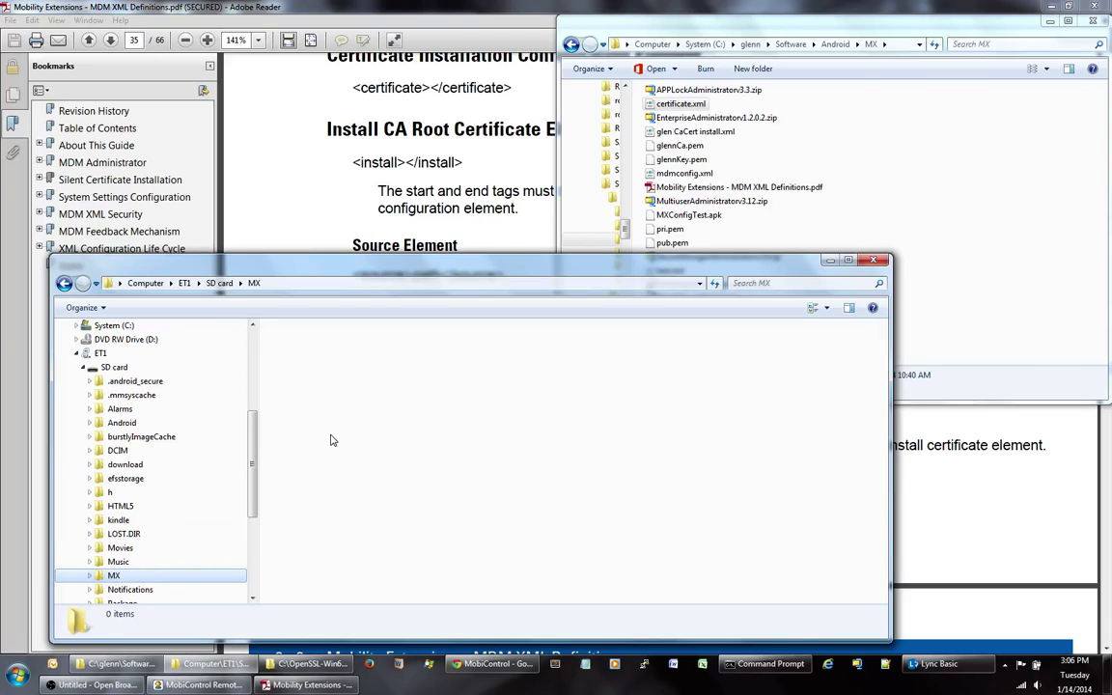
Copy certificate.xml and pub.pem from the PC's MX folder into the device's MX folder.
drag(680, 103, 538, 404)
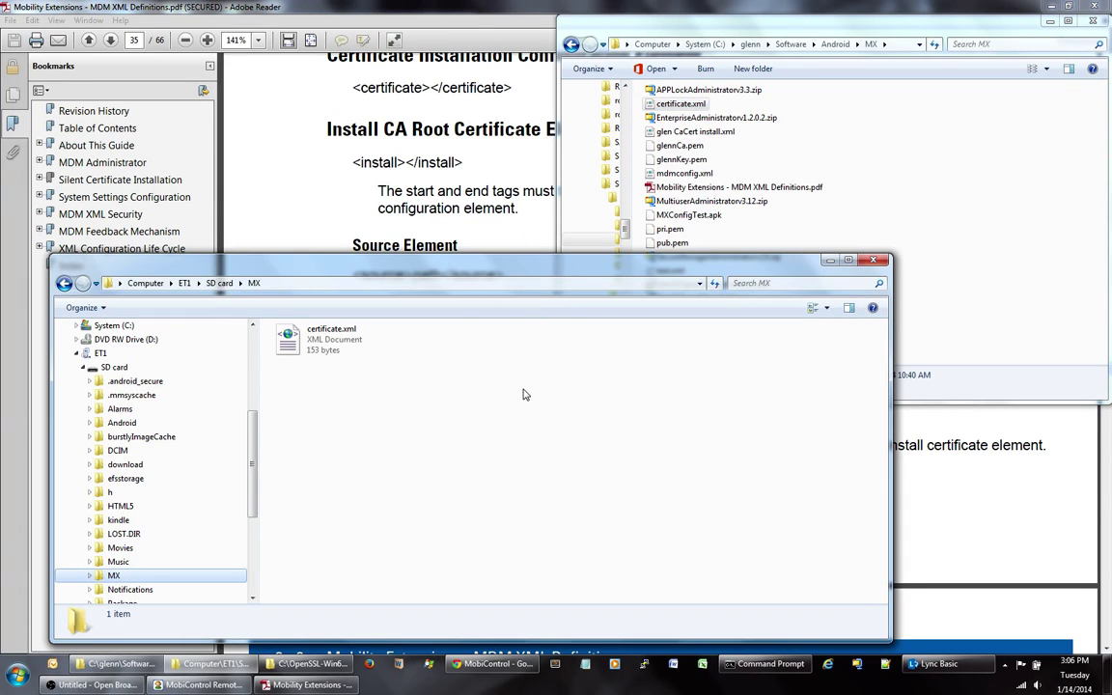
click(667, 244)
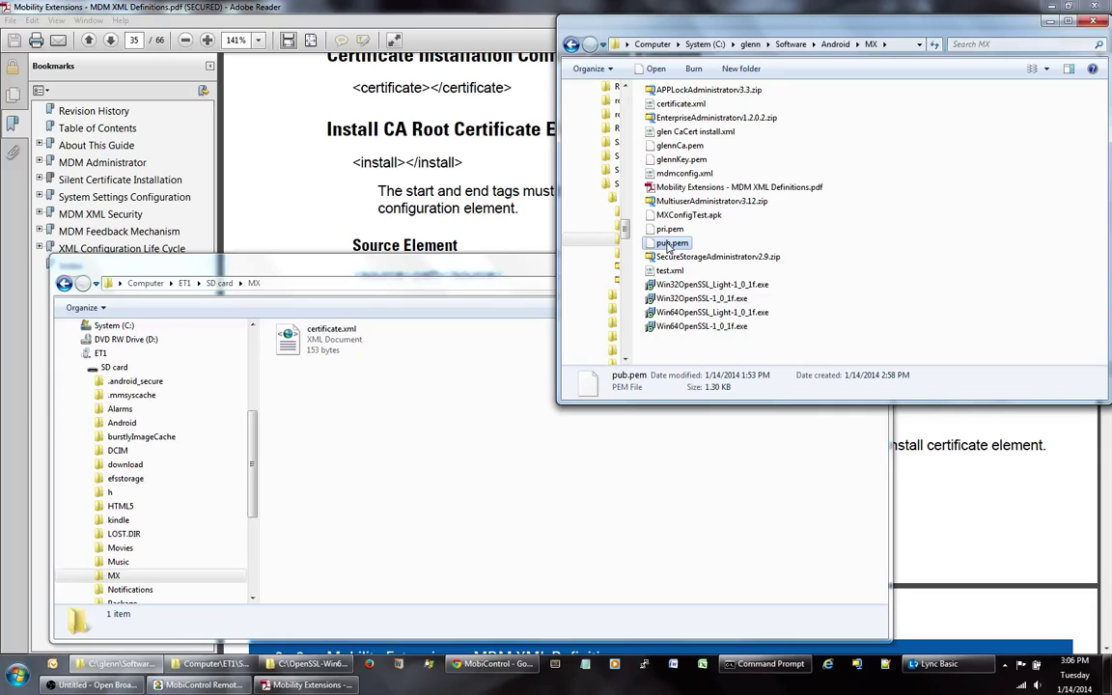
drag(667, 244, 426, 414)
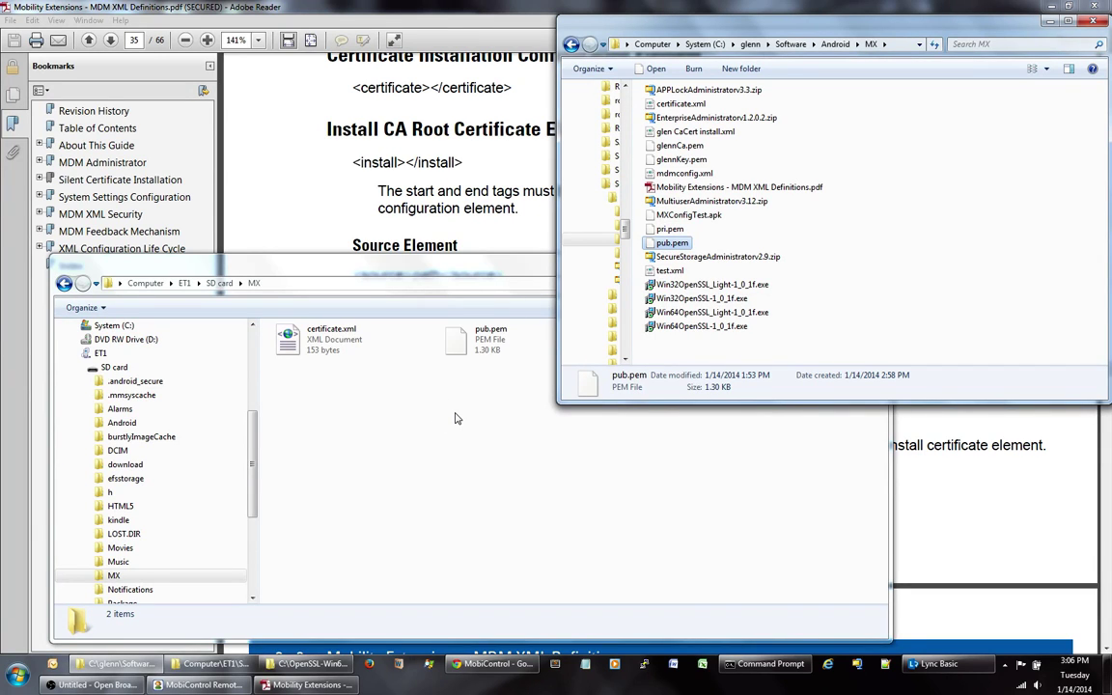
click(456, 418)
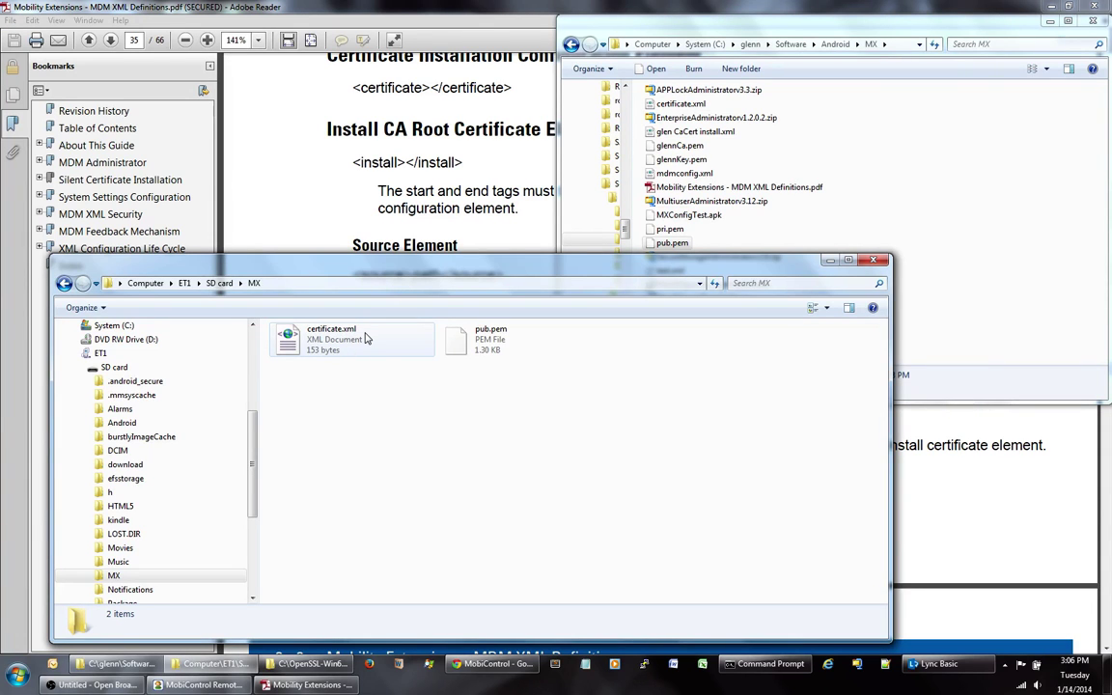
Highlight the auto-install path /enterprise/device/settings/mdm/autoimport/ under the INSTALLATION heading.
click(326, 178)
scroll(480, 272, up, 3)
scroll(480, 272, up, 2)
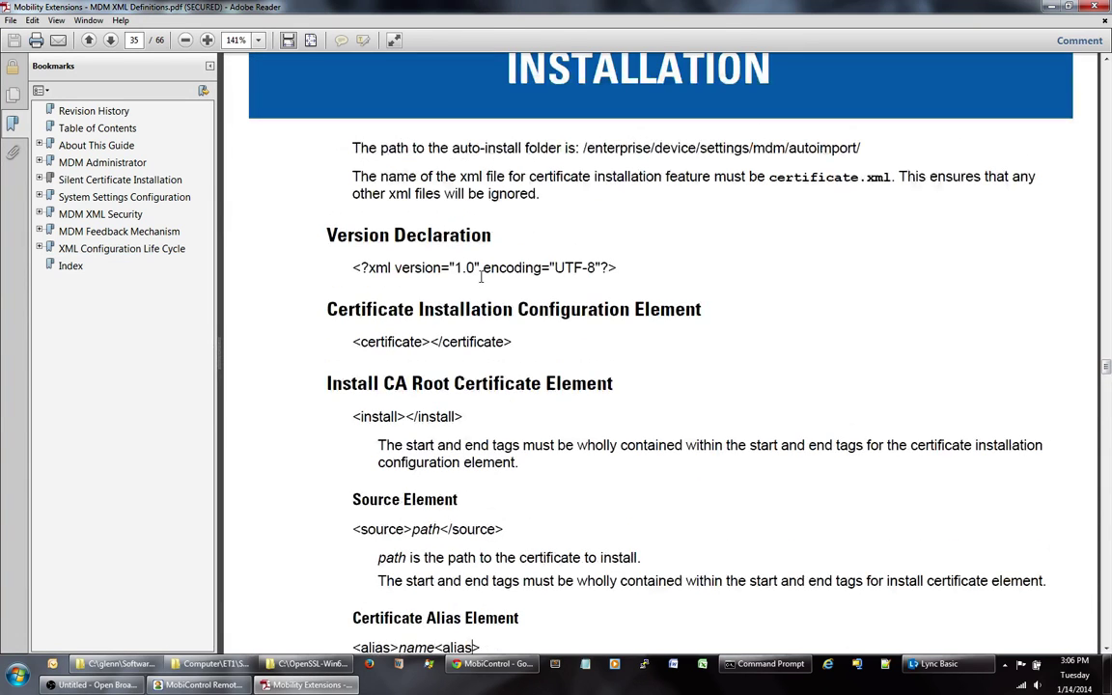
drag(582, 147, 865, 147)
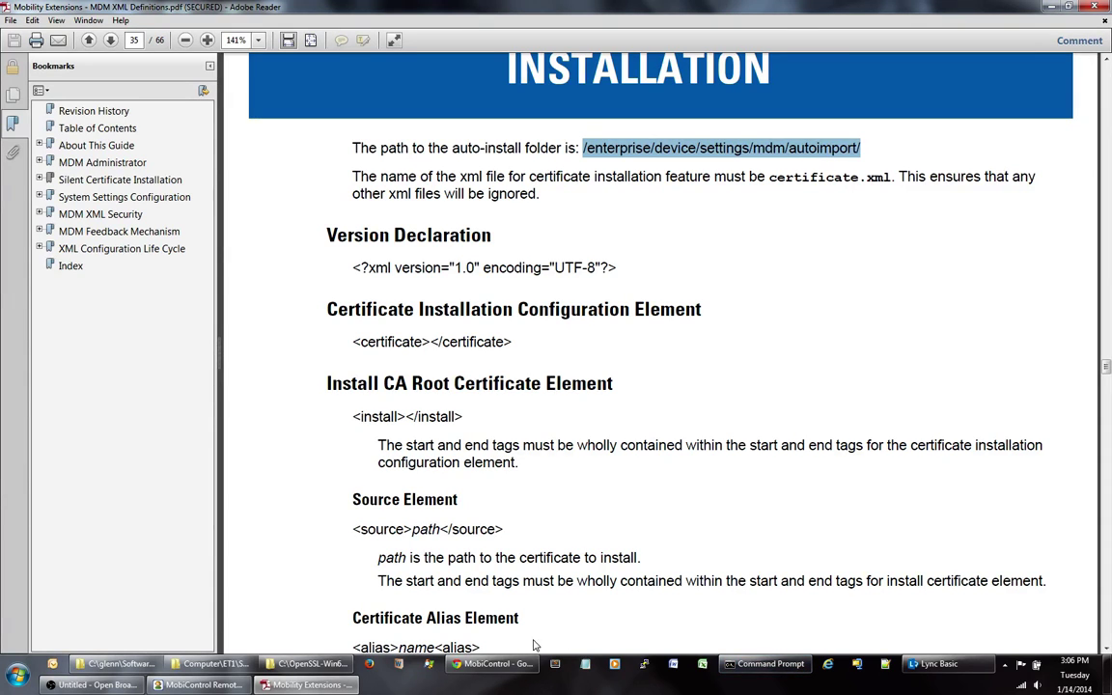
In the ET1's File Browser, copy certificate.xml from /sdcard/MX.
click(199, 685)
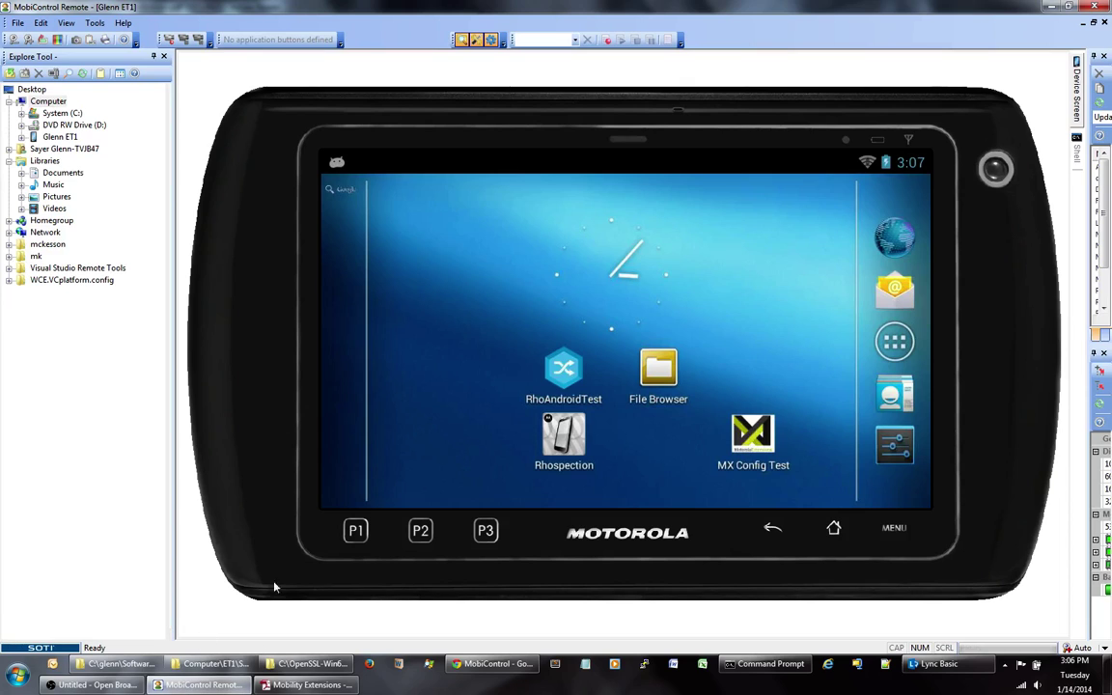
click(658, 385)
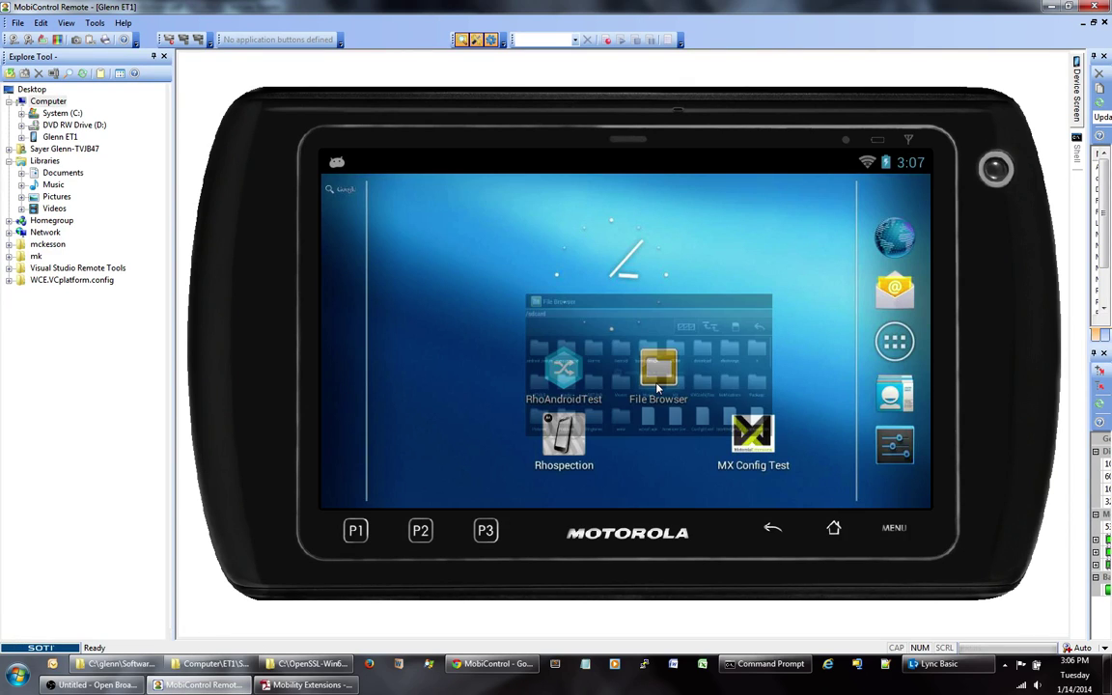
click(703, 402)
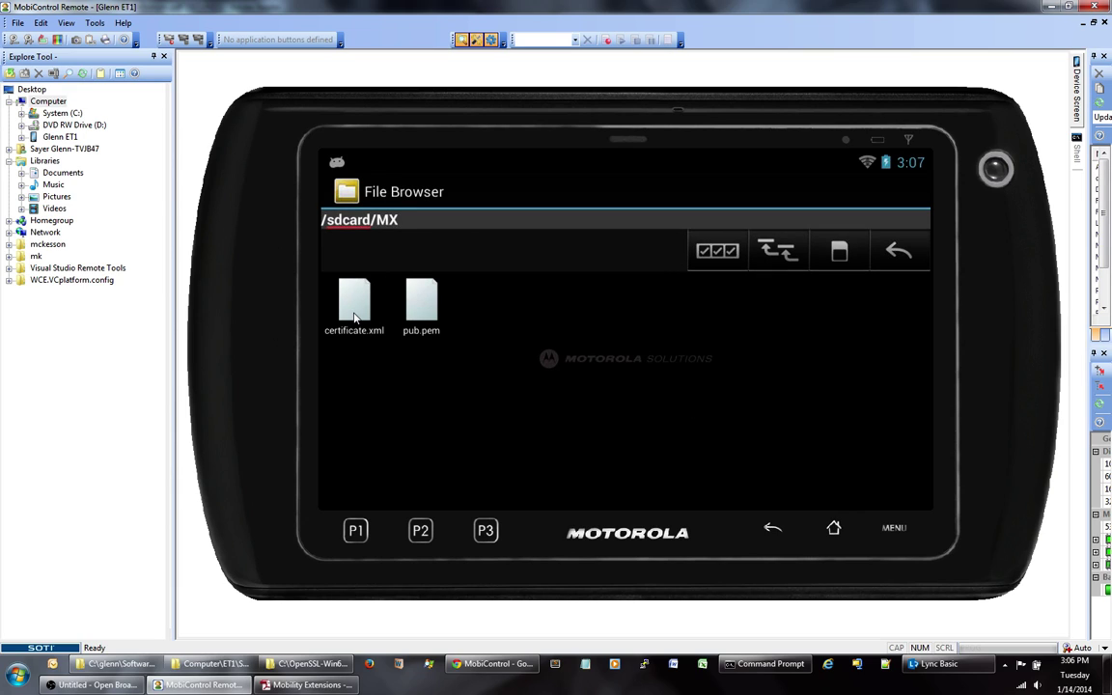
click(355, 317)
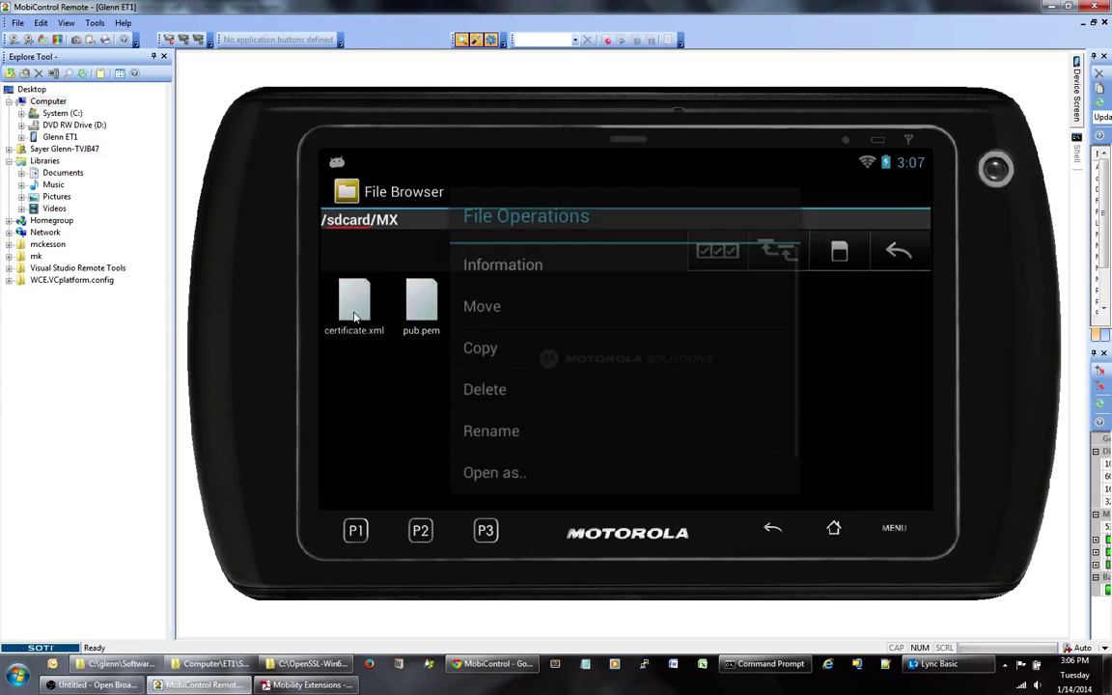
click(473, 349)
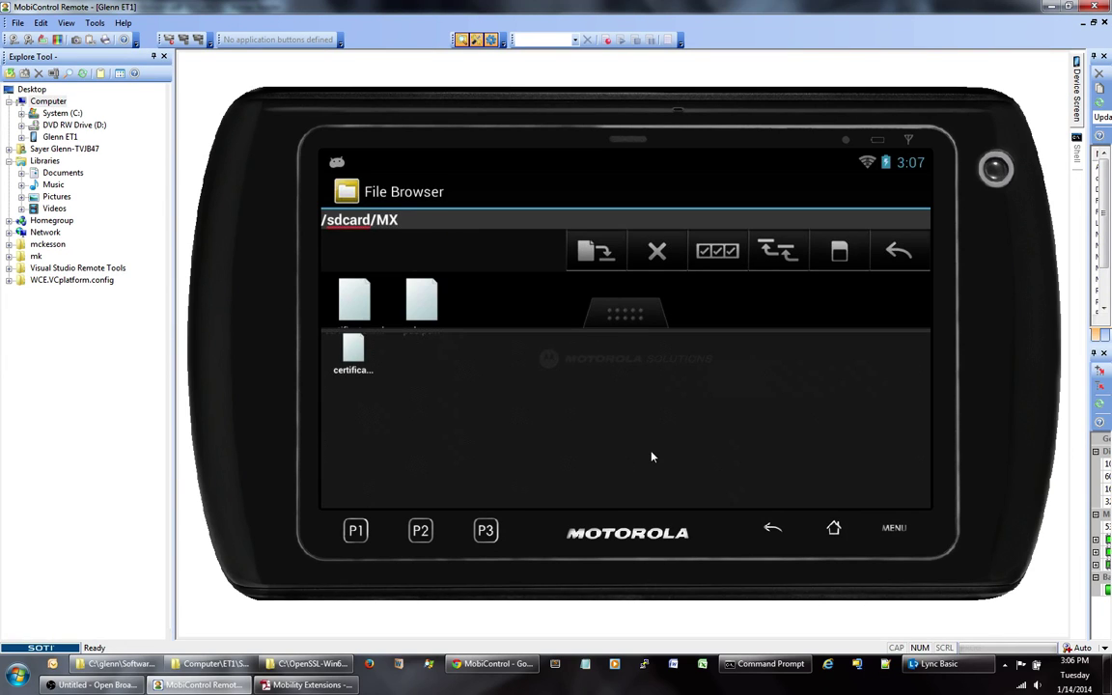
Paste certificate.xml into /enterprise/device/settings/mdm/autoimport and confirm the copy.
click(778, 253)
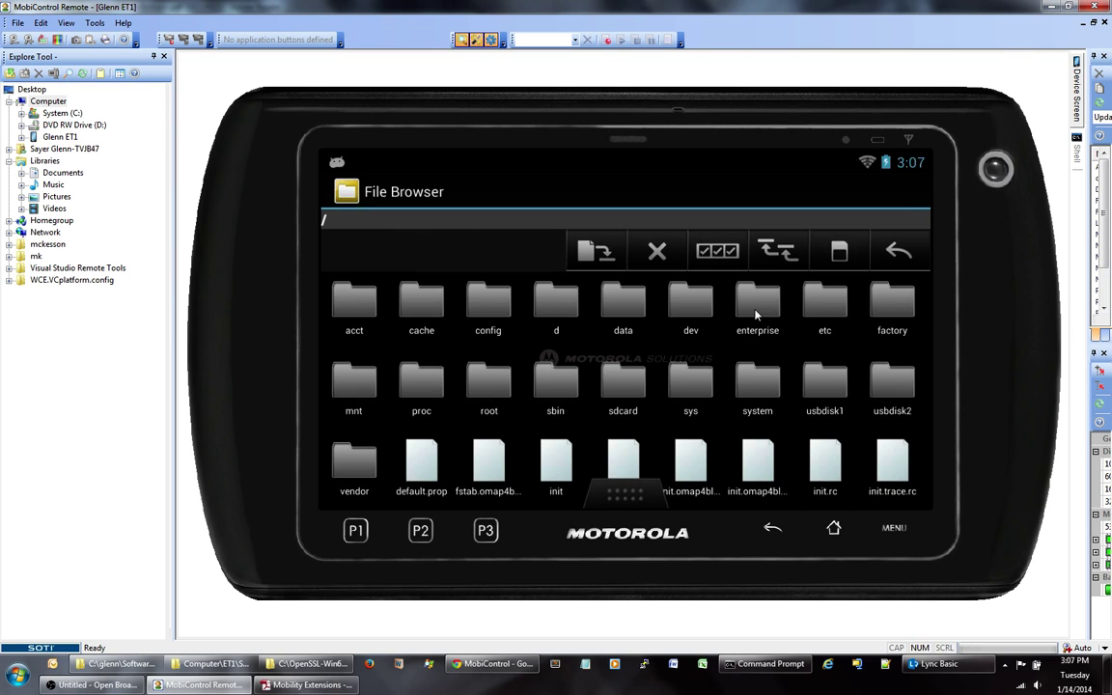
click(757, 307)
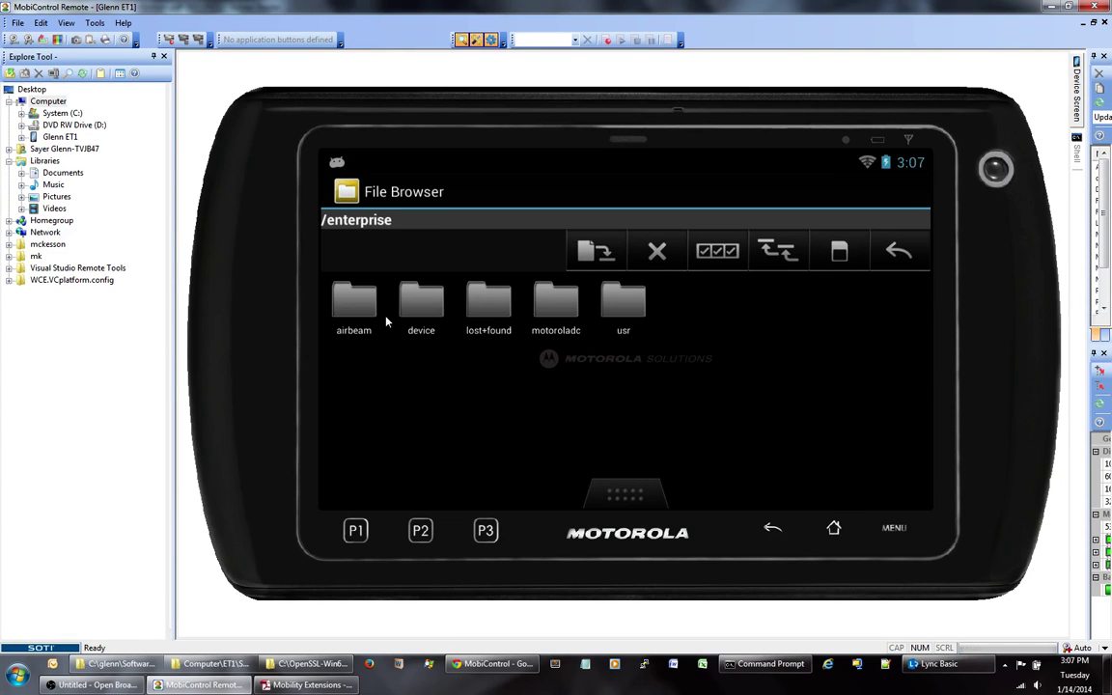
click(421, 305)
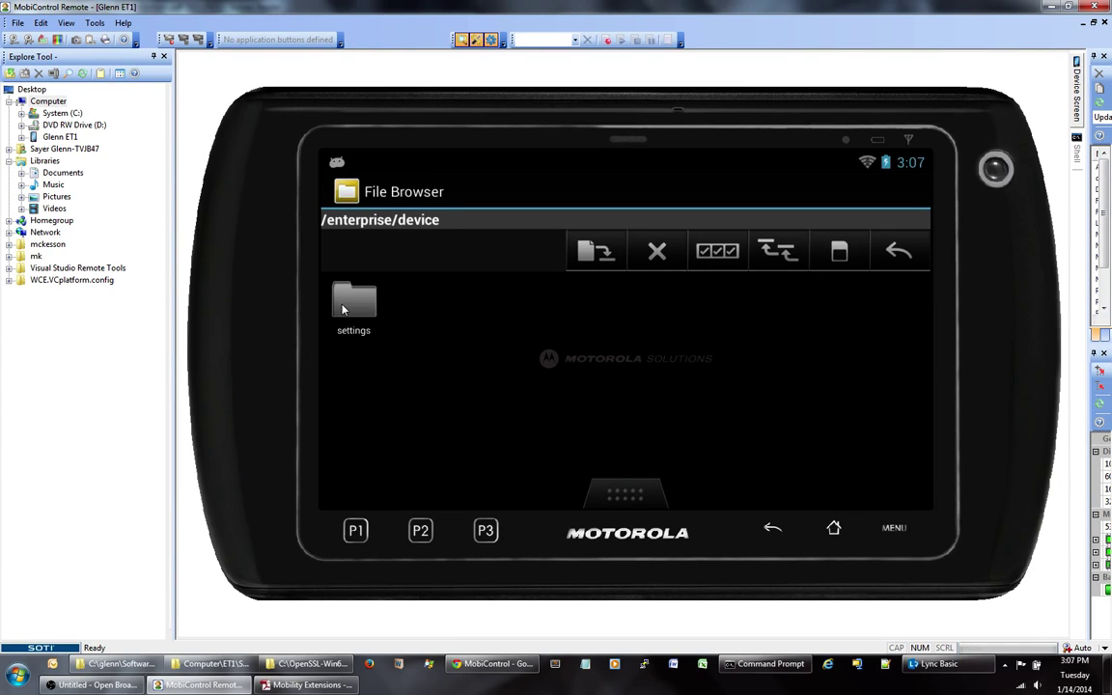
click(343, 309)
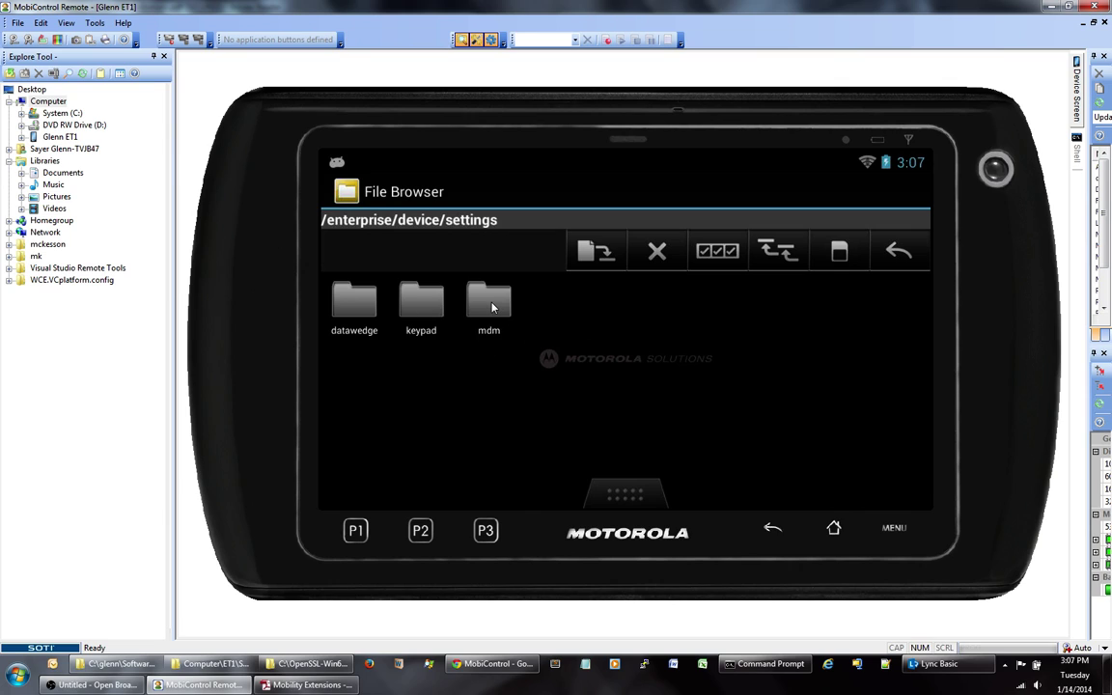
click(491, 305)
click(356, 309)
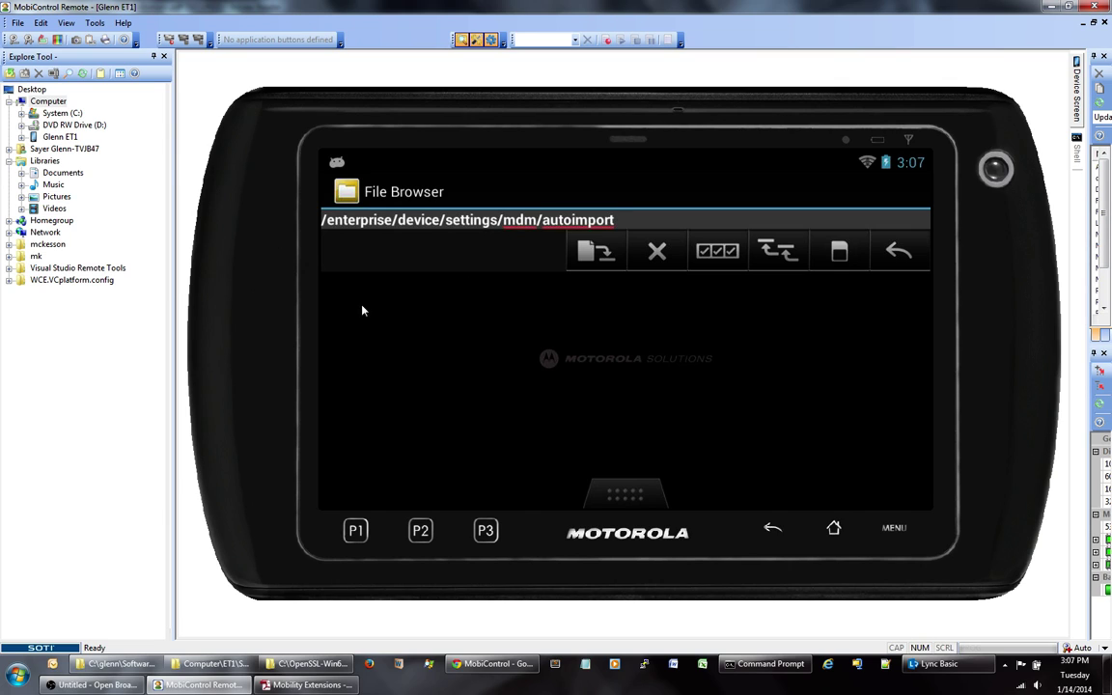
click(595, 253)
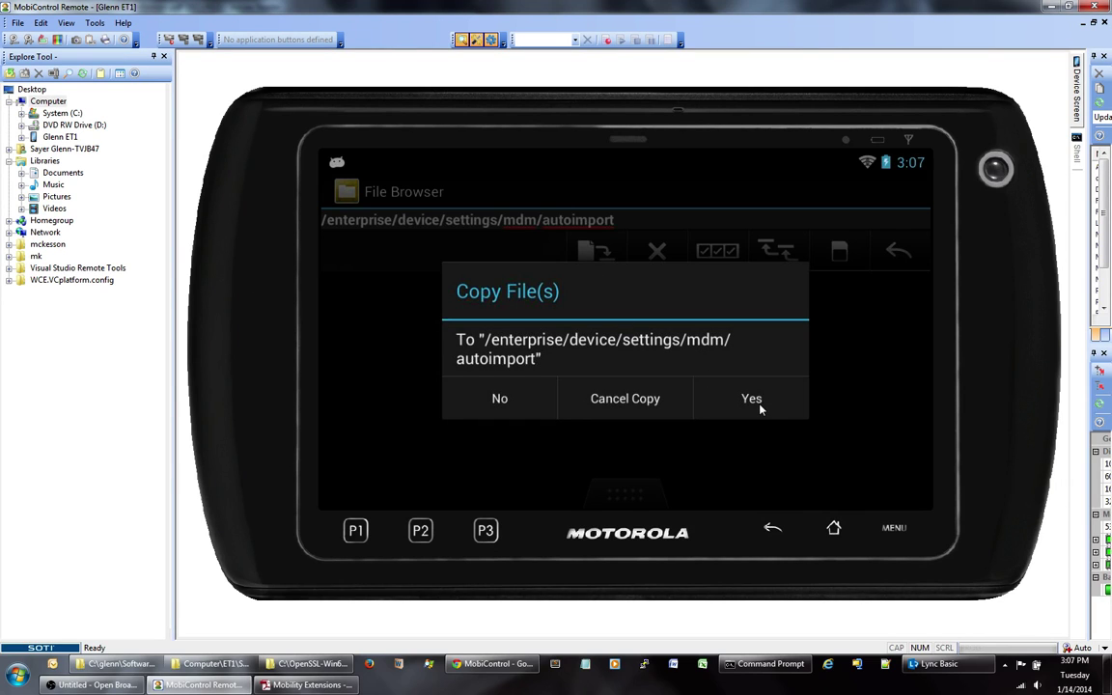
click(752, 400)
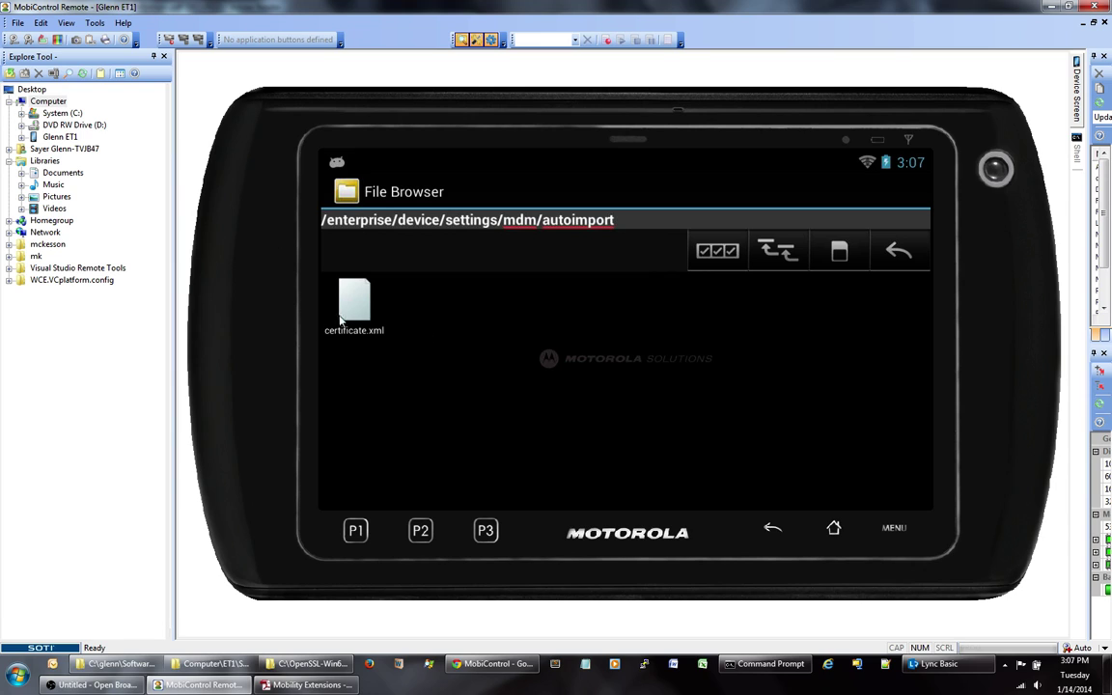
Reopen autoimport and view Results.xml as text, confirming pubcert was installed in KeyStore and TrustedStore.
click(895, 254)
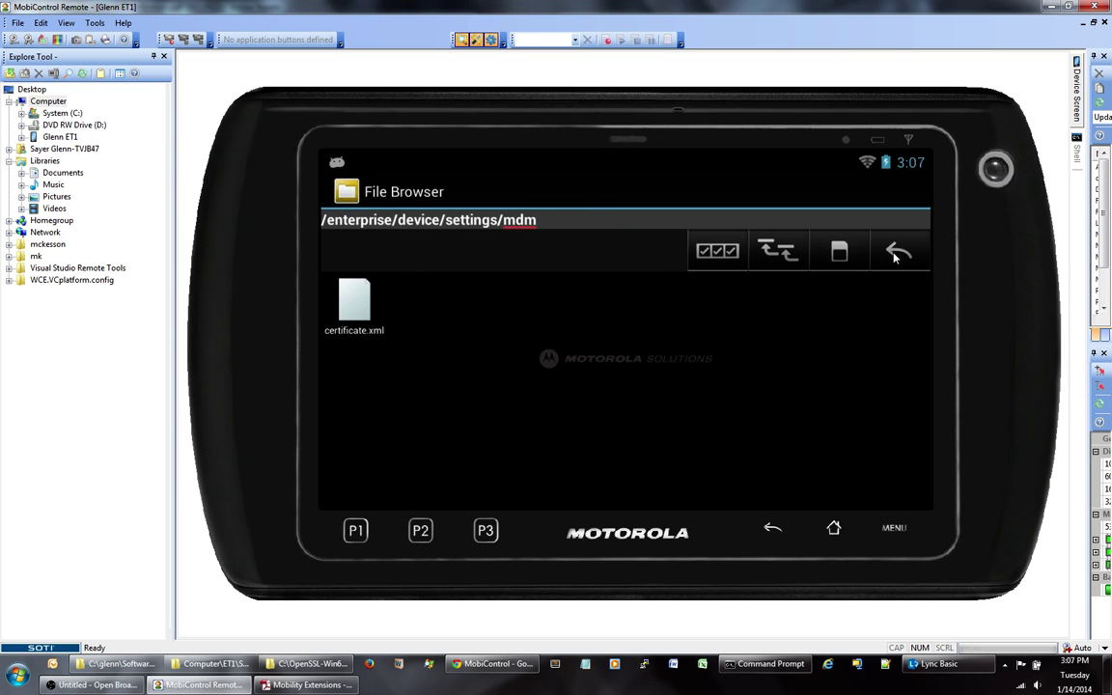
click(359, 311)
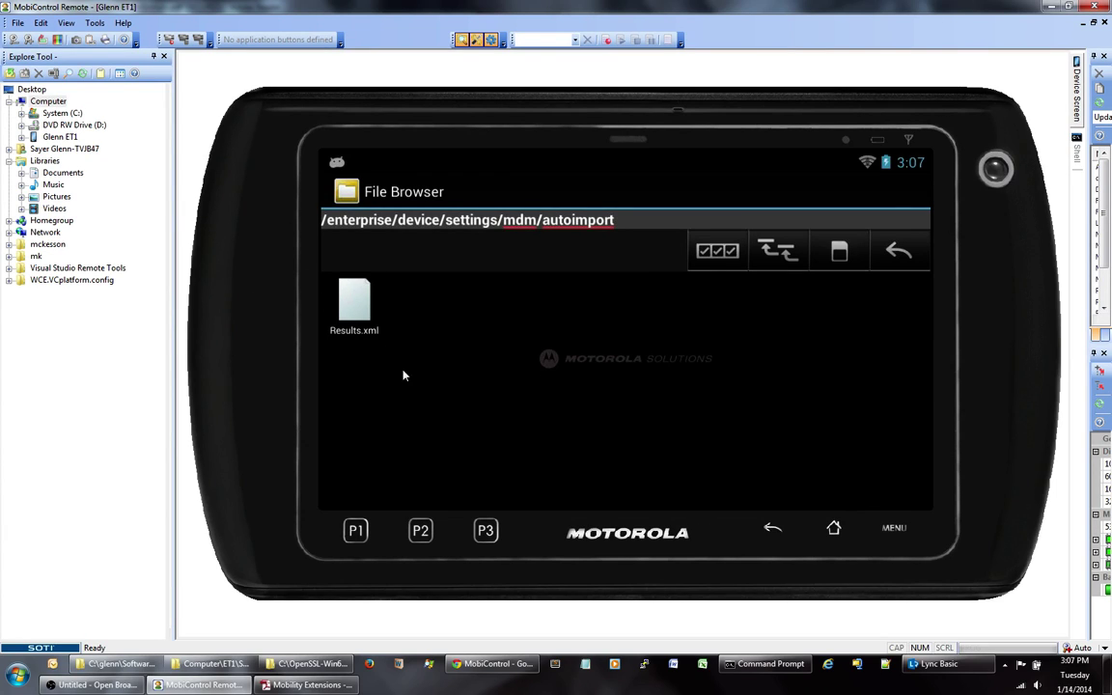
click(347, 317)
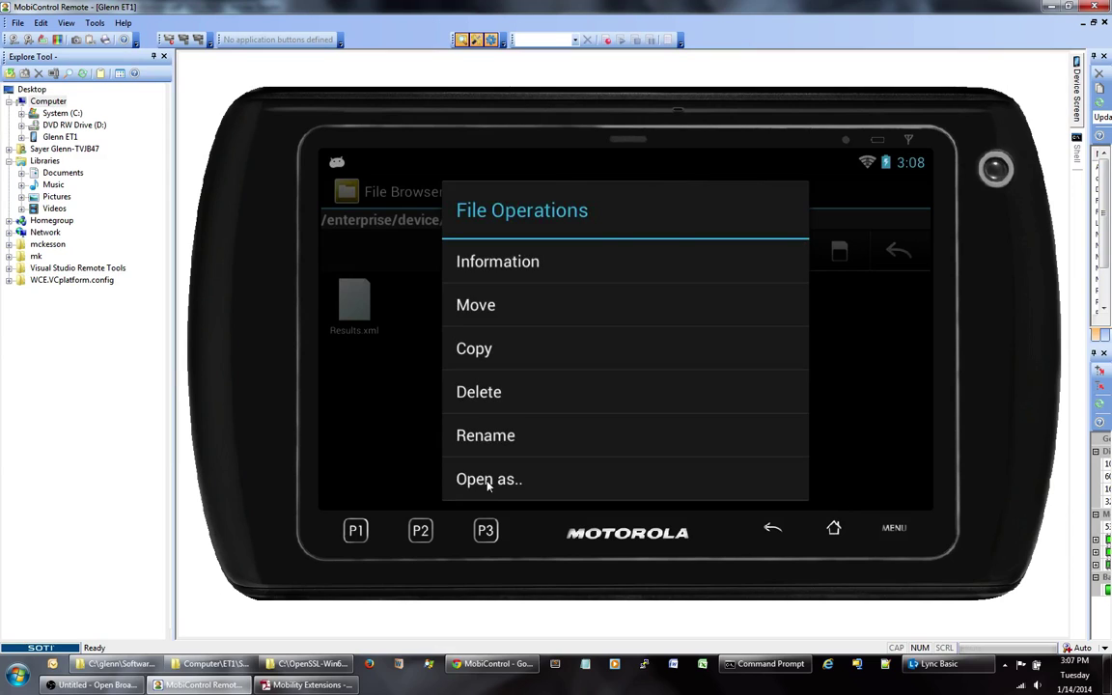
click(488, 480)
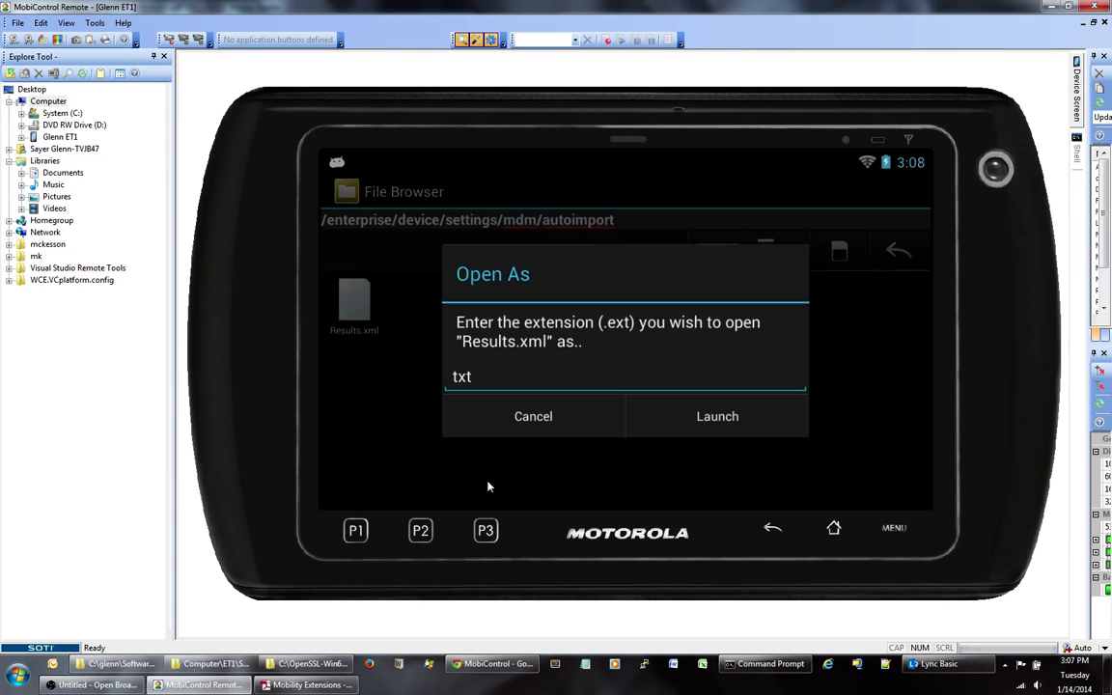
click(731, 425)
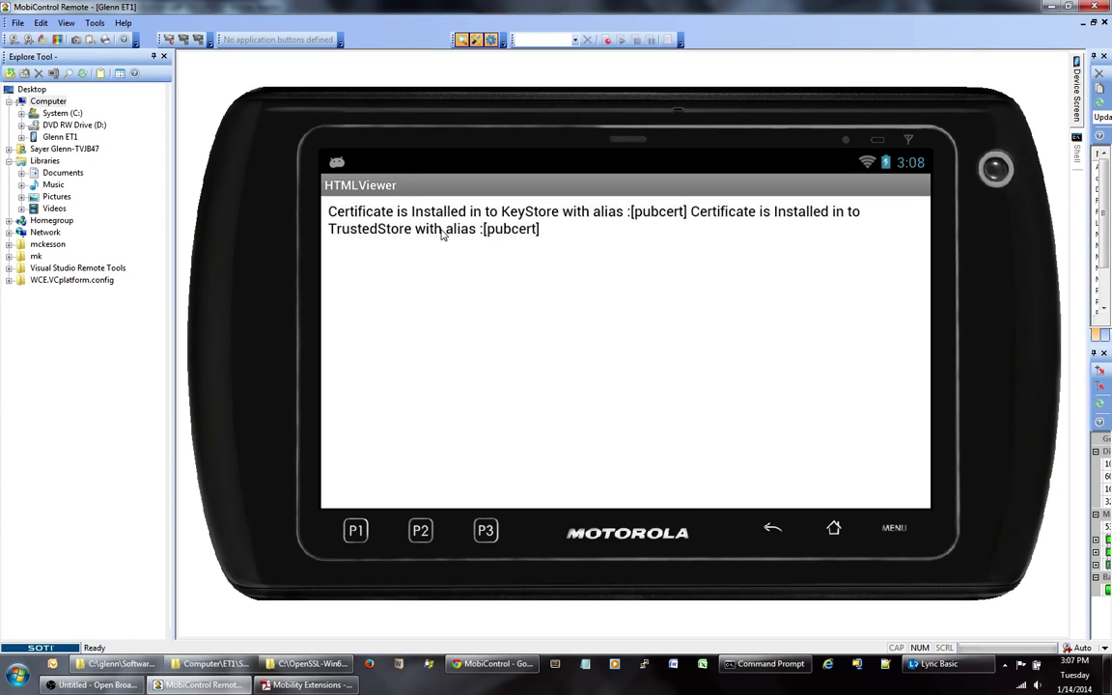
click(772, 531)
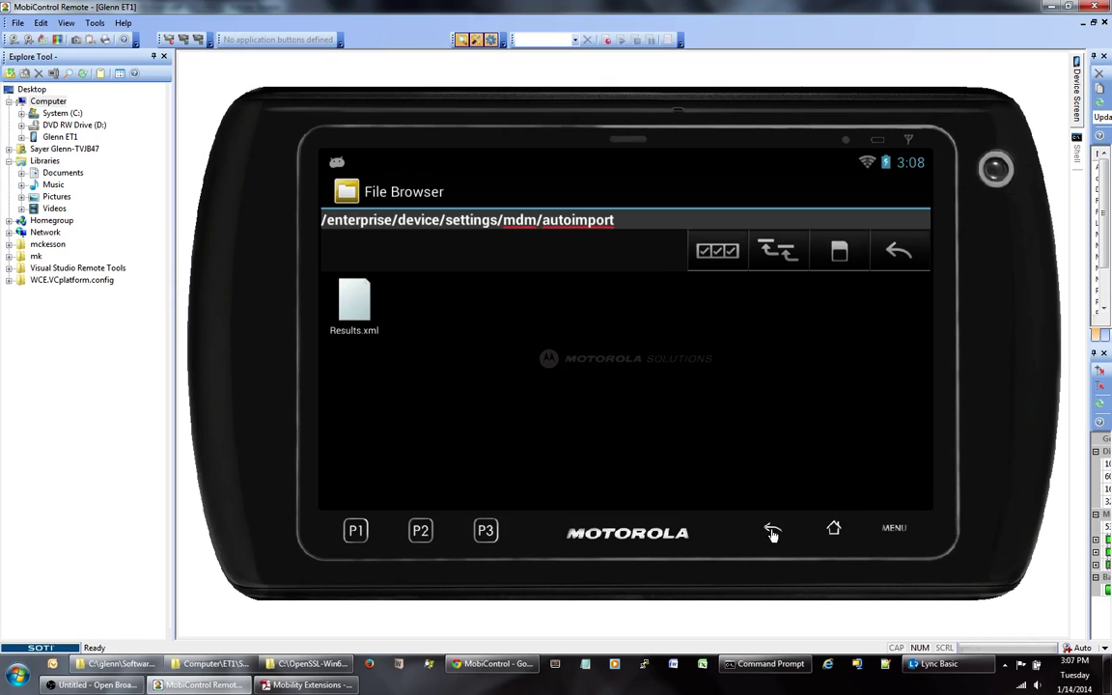